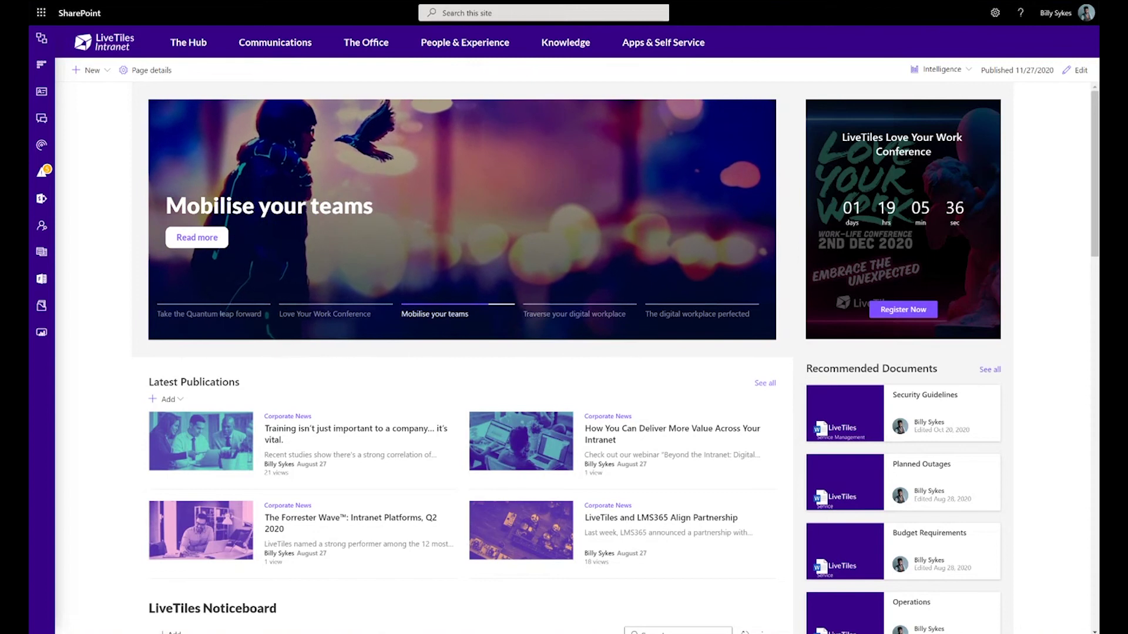
Step: Open the "Mobilise your teams" post on the LiveTiles Noticeboard, read it through to its comments, and close it
scroll(116, 222, "down", 8)
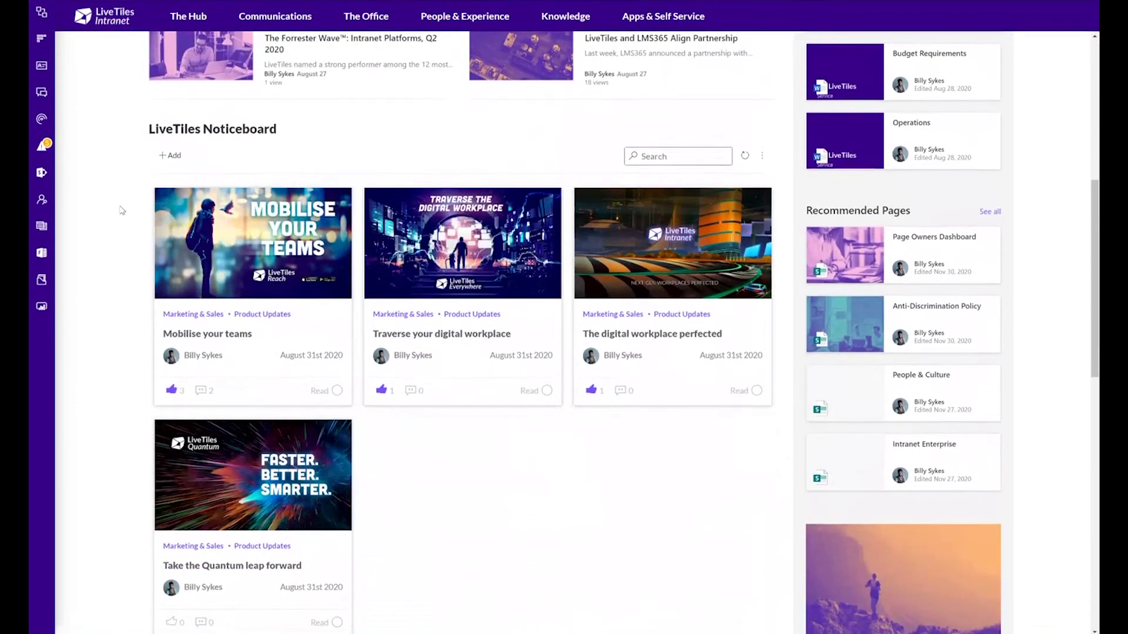
scroll(124, 209, "down", 1)
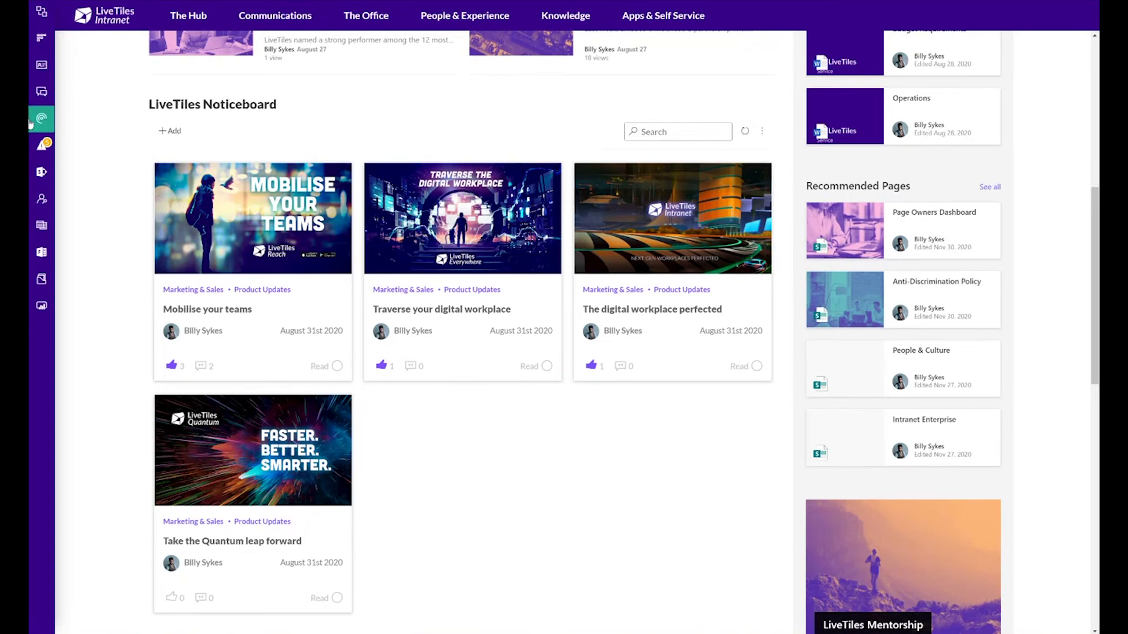
scroll(122, 161, "down", 1)
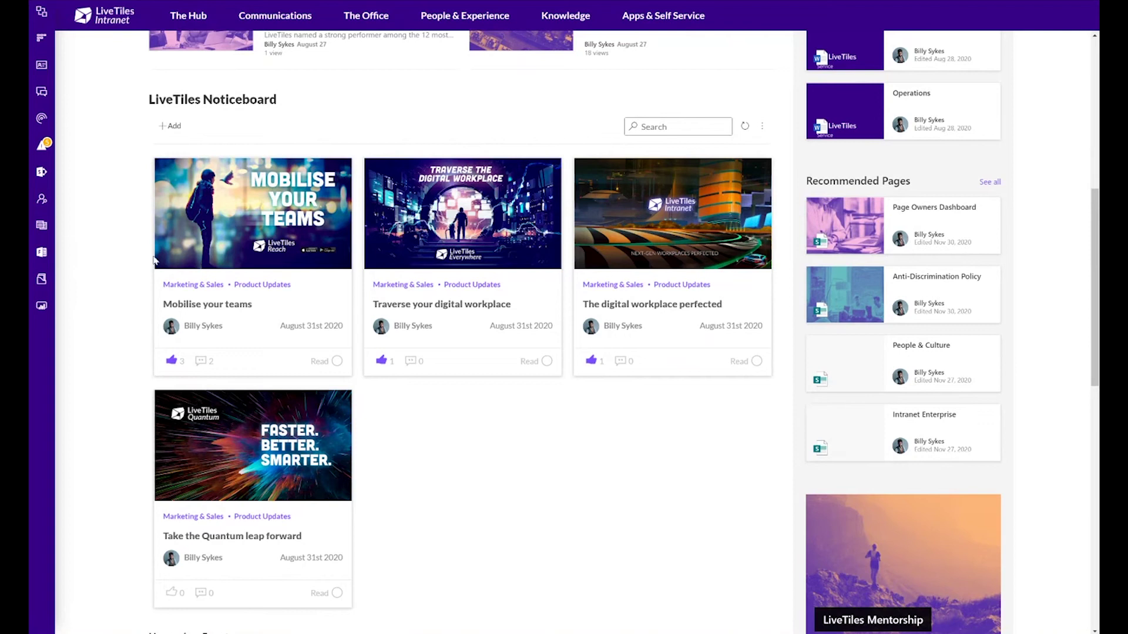
left_click(229, 311)
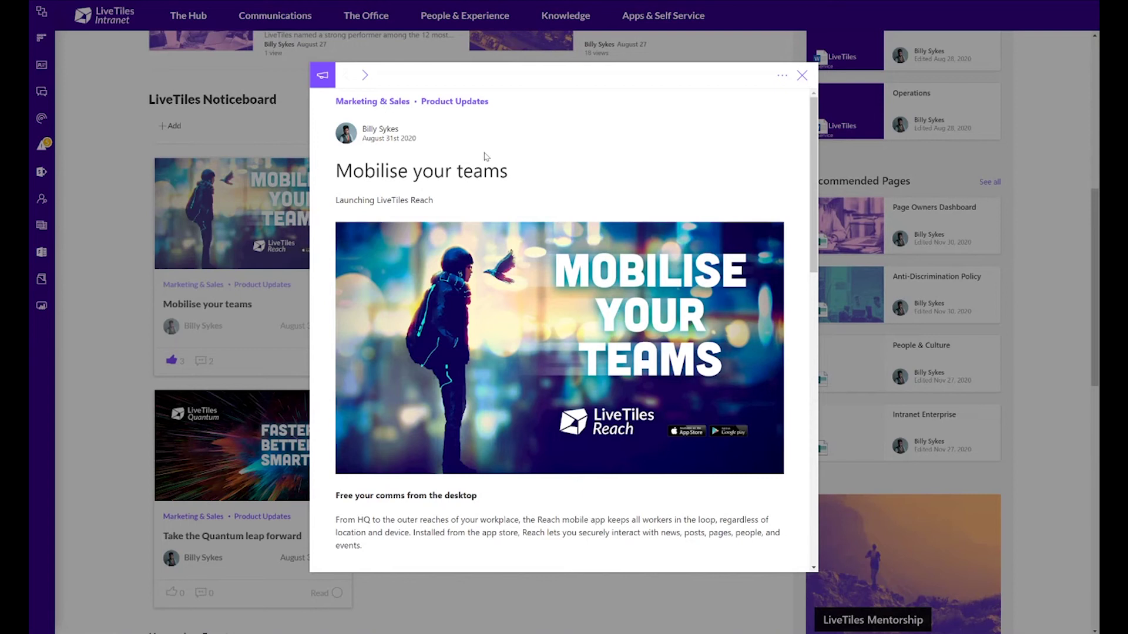
scroll(532, 187, "down", 7)
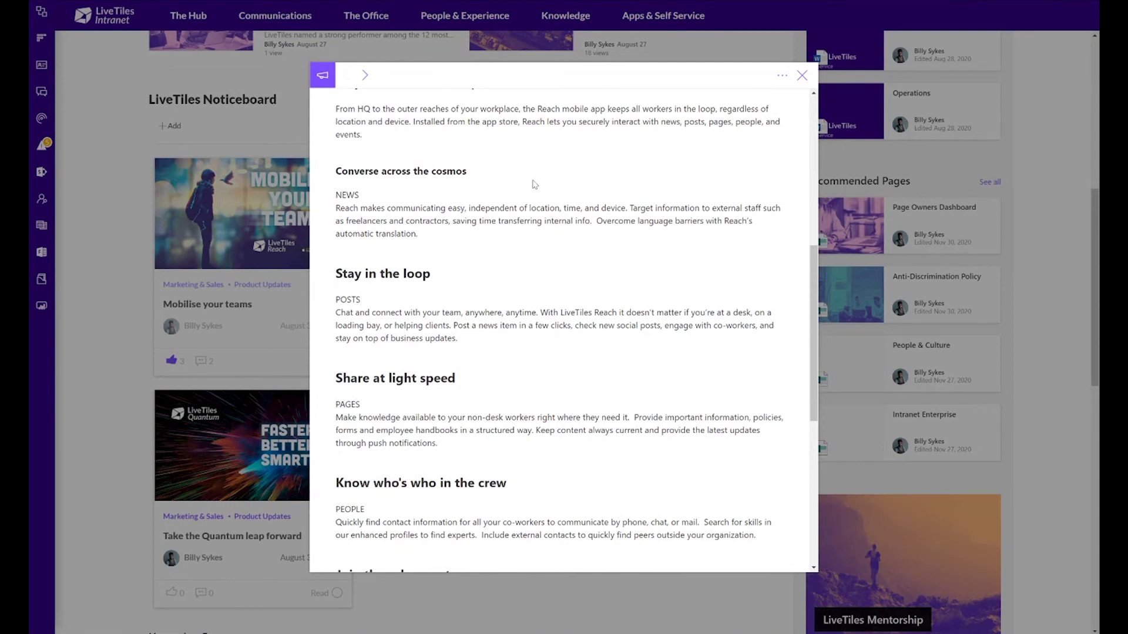
scroll(535, 184, "down", 5)
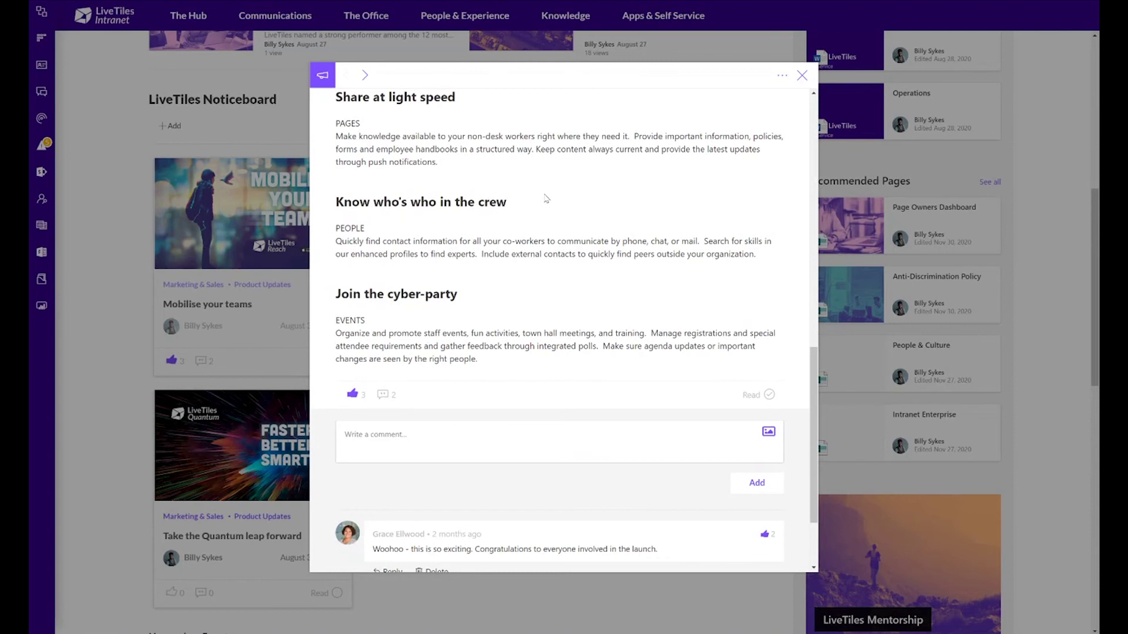
scroll(514, 303, "down", 2)
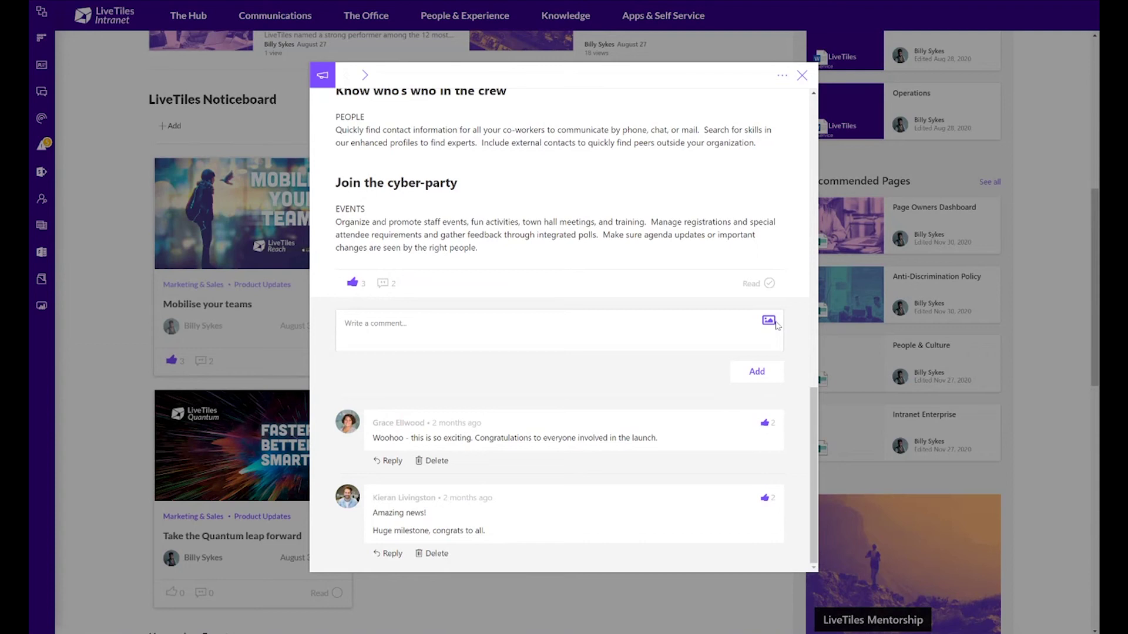
scroll(589, 284, "up", 15)
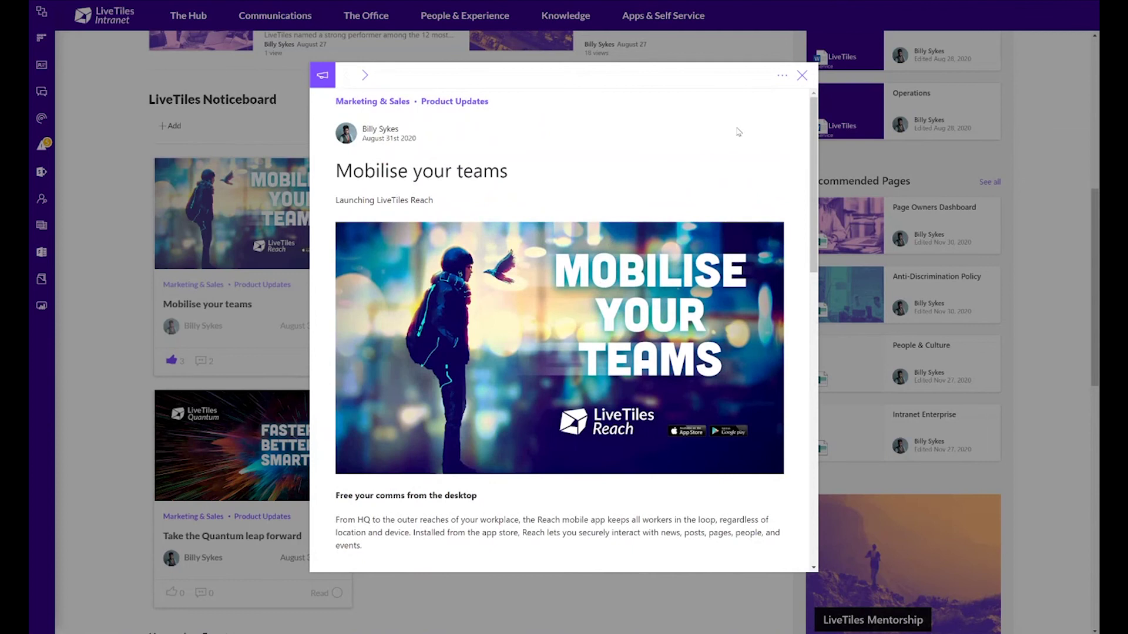
left_click(802, 77)
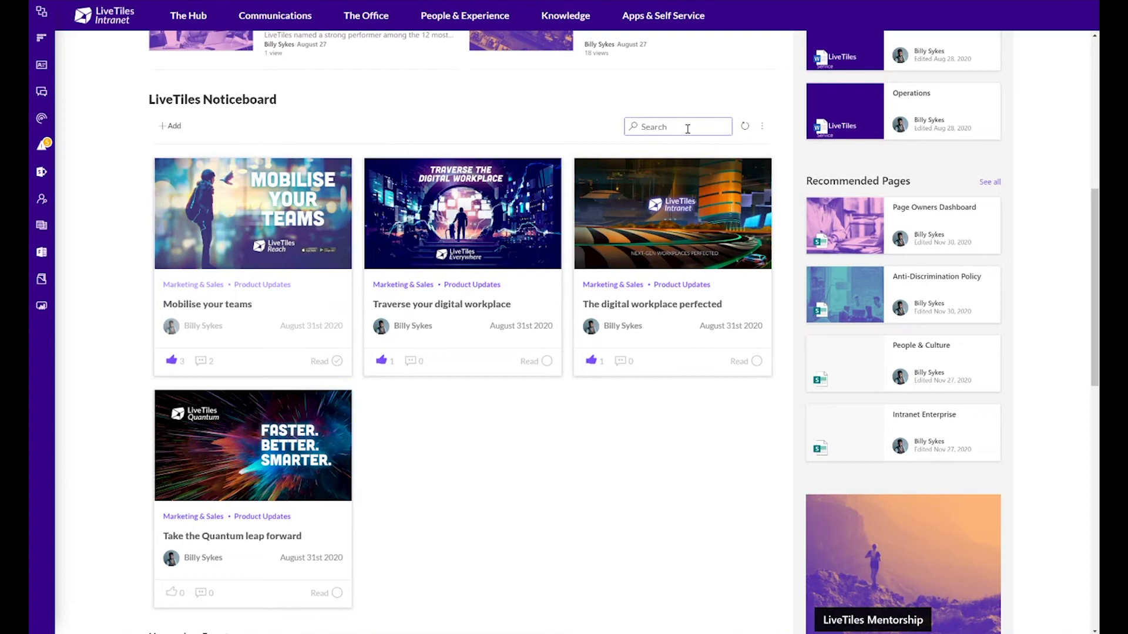
Step: Review the noticeboard's channel subscriptions in its settings, and close them without changing the selection
left_click(762, 126)
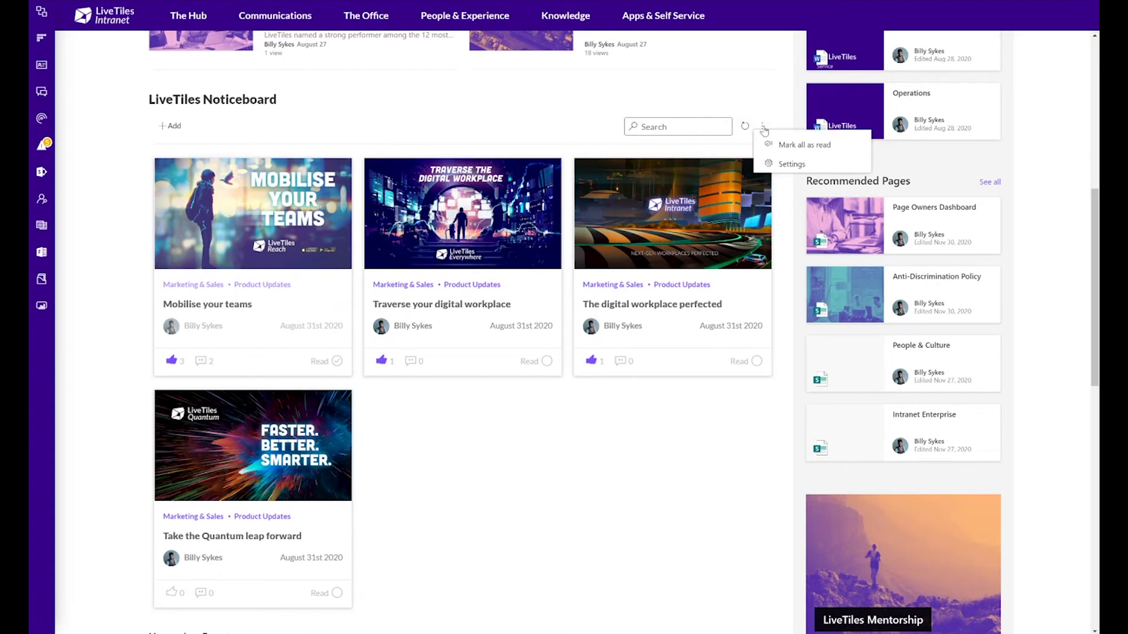
left_click(787, 164)
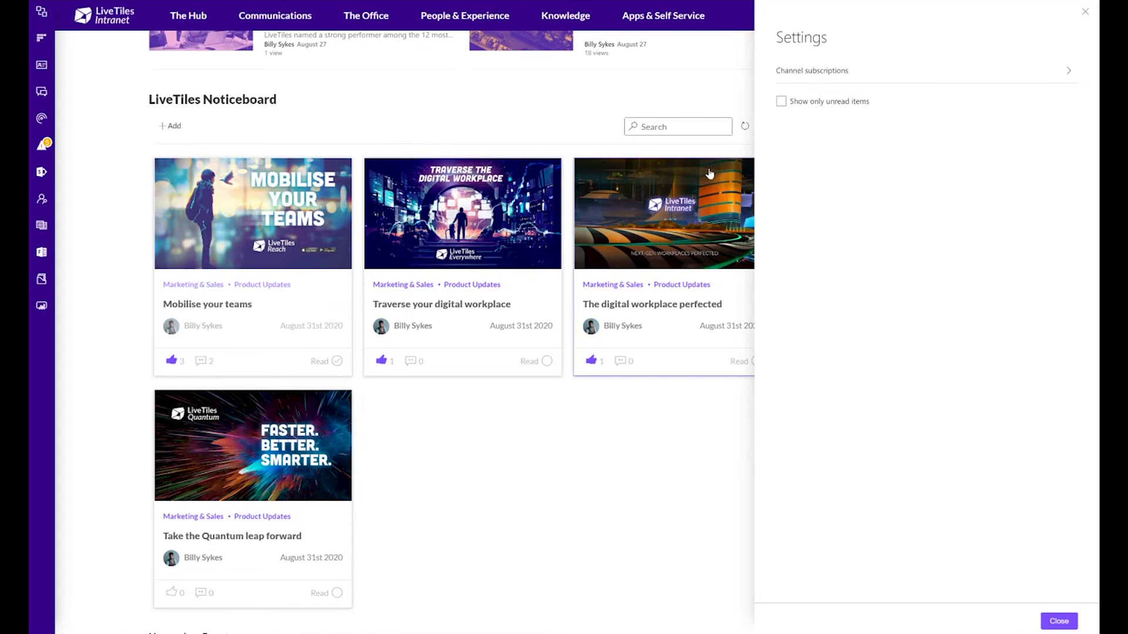
left_click(1071, 74)
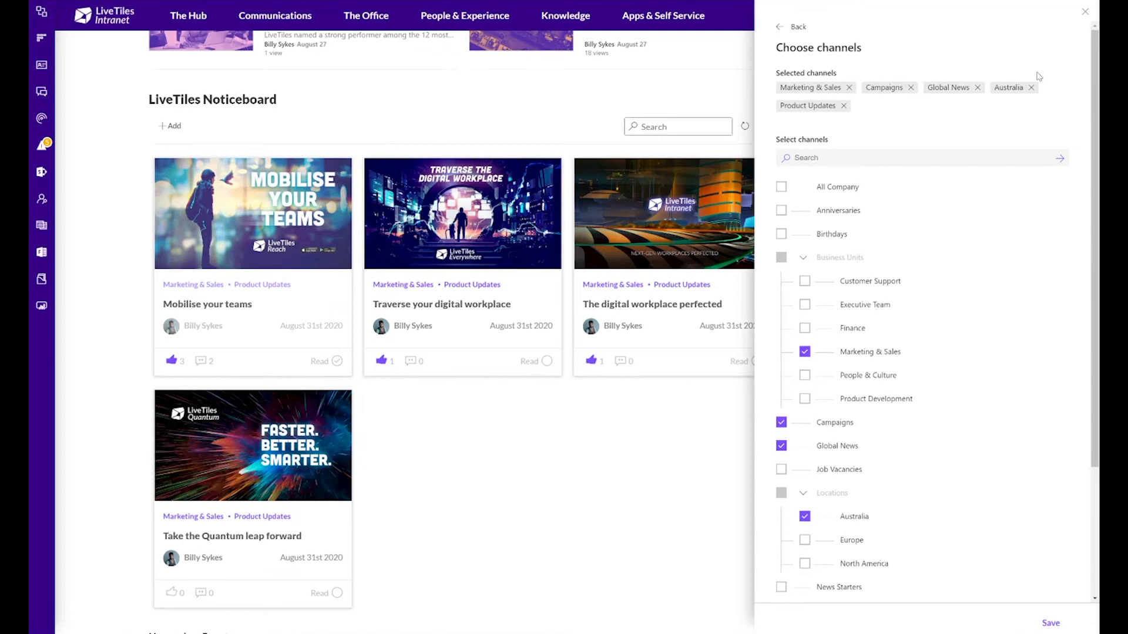
scroll(943, 185, "down", 3)
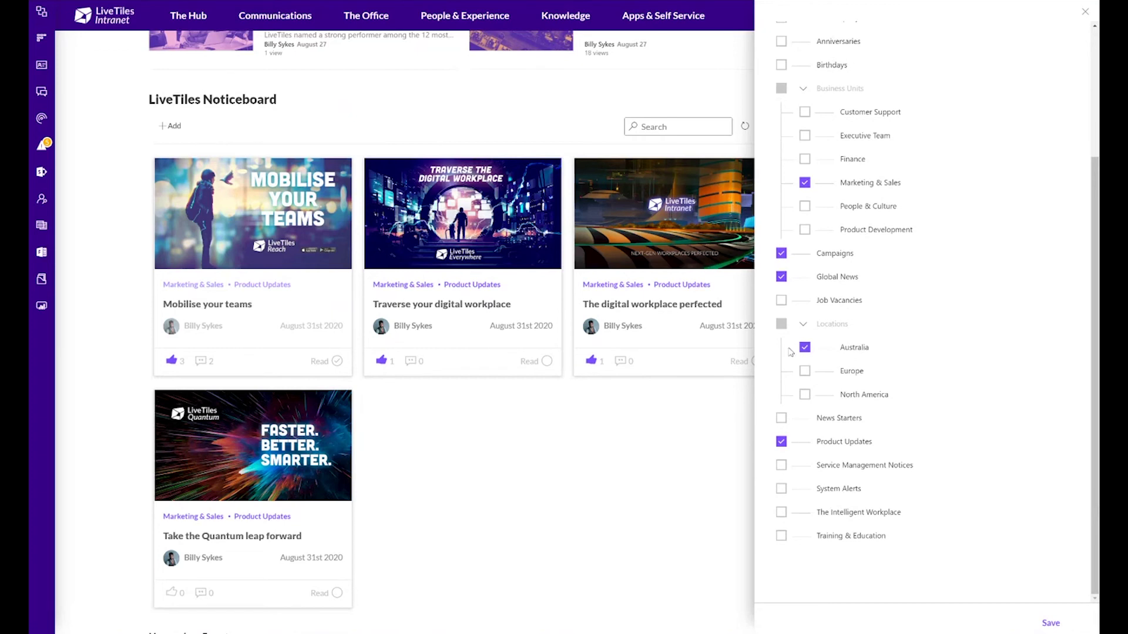
scroll(875, 349, "up", 3)
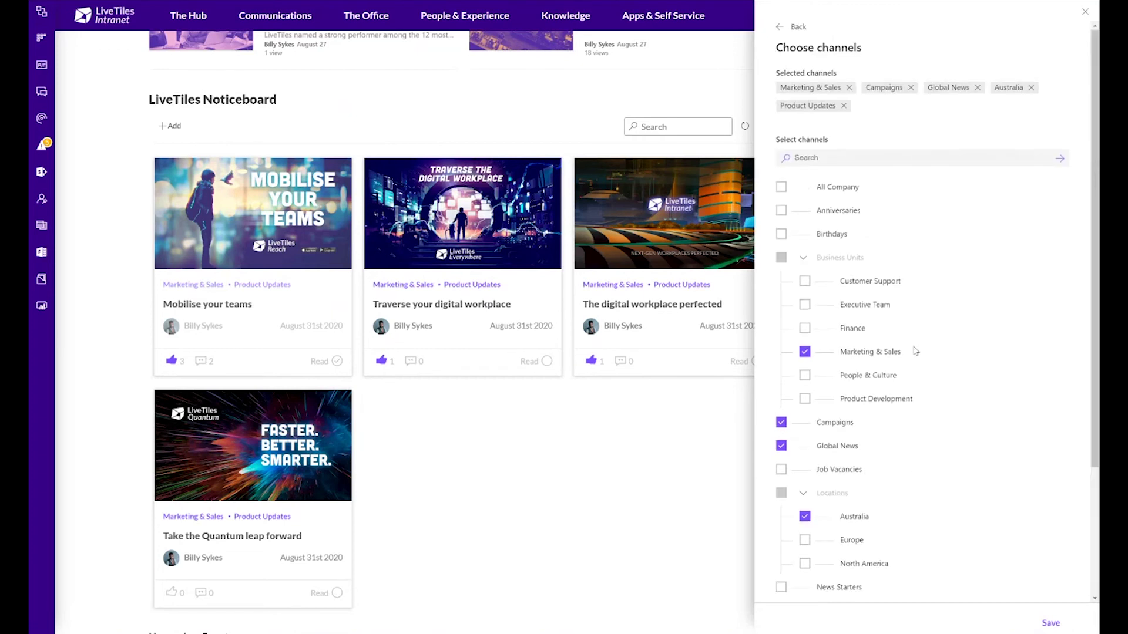
scroll(940, 357, "down", 3)
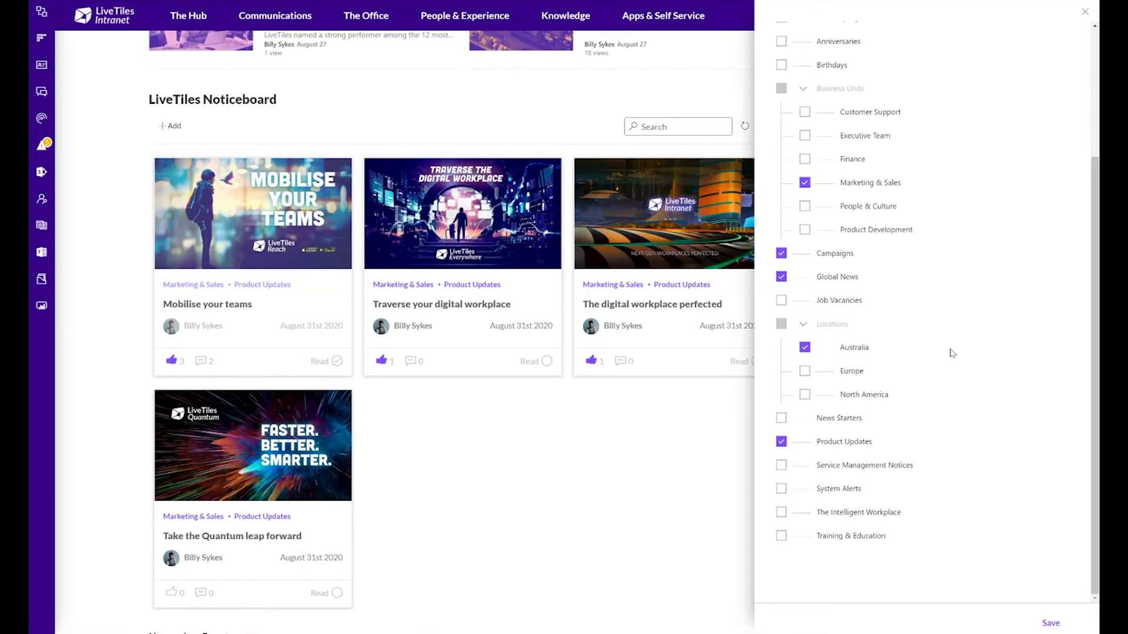
scroll(952, 350, "up", 3)
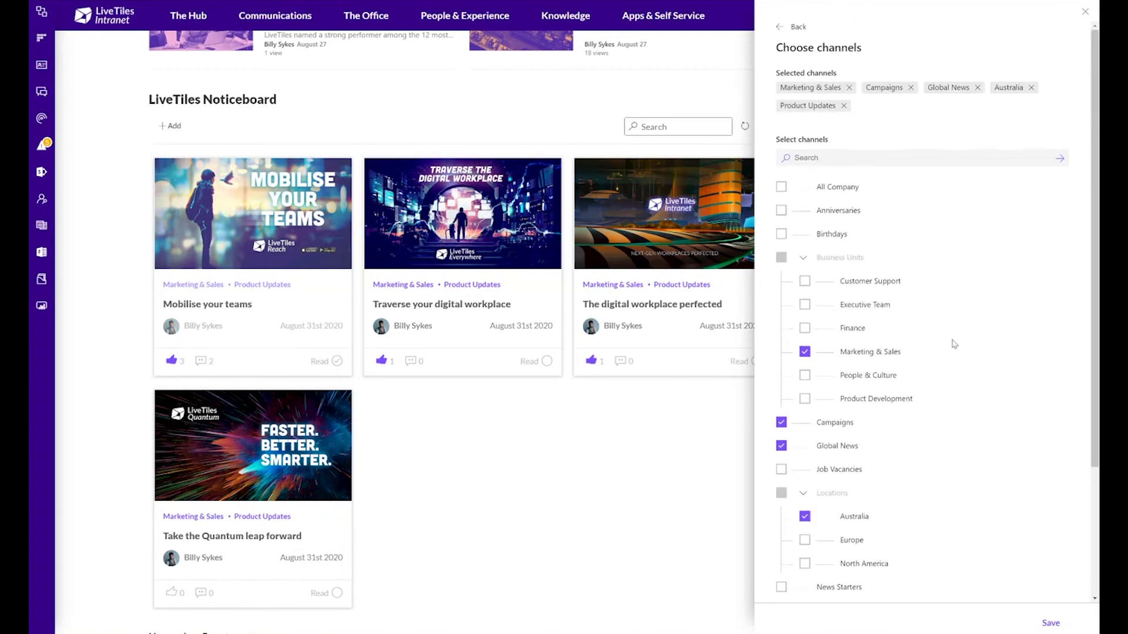
left_click(1084, 12)
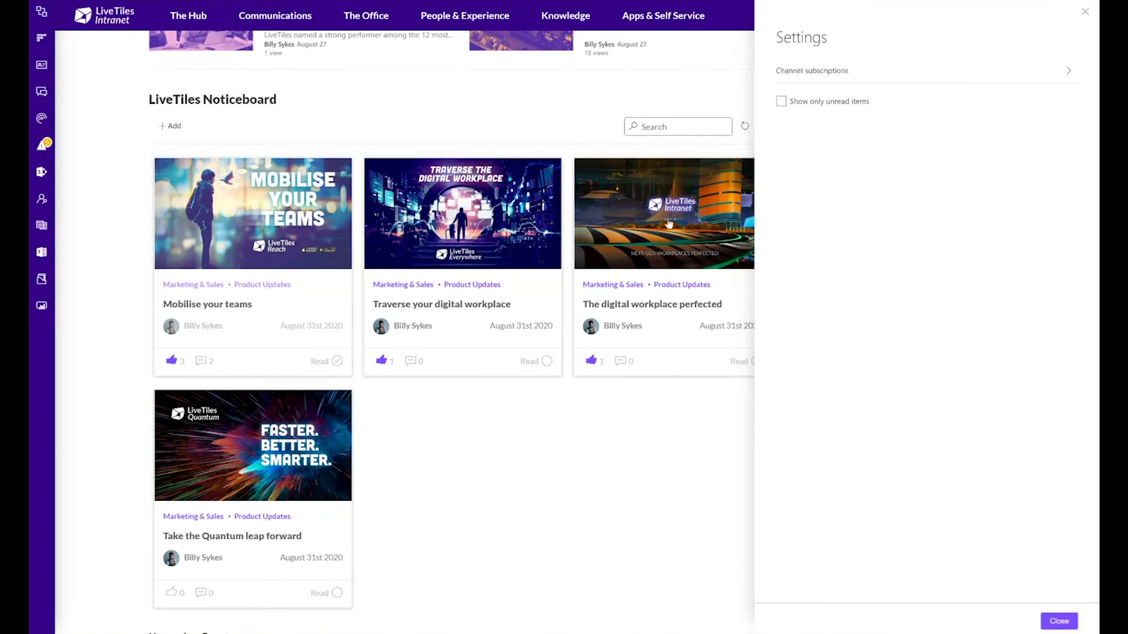
left_click(1085, 12)
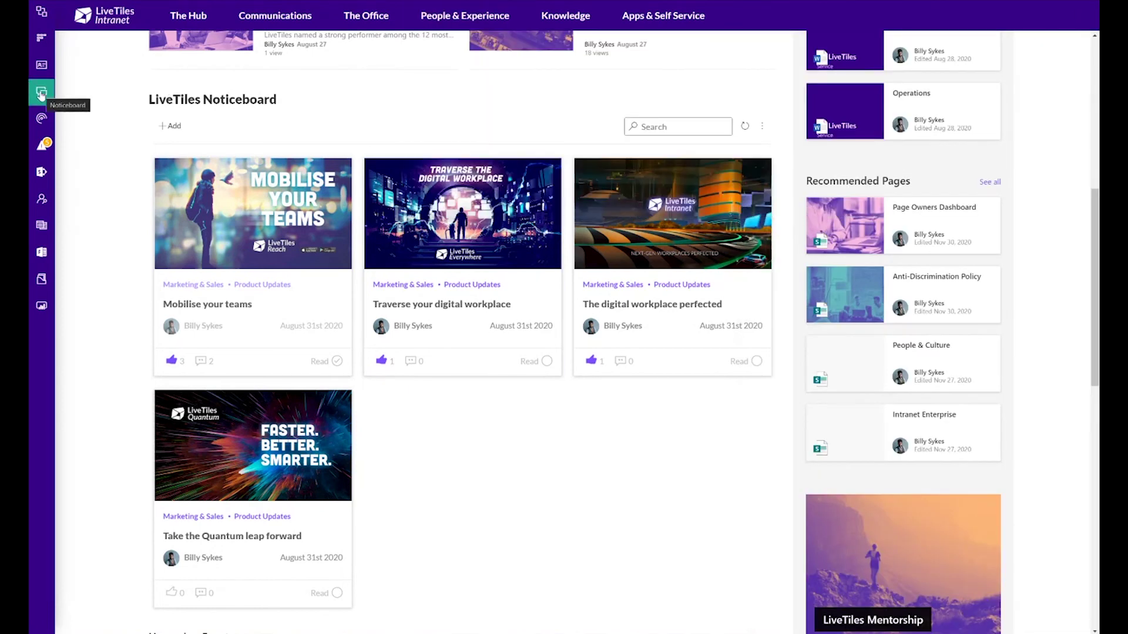
Step: View the Noticeboard through its side navigation shortcut and close it again
left_click(42, 93)
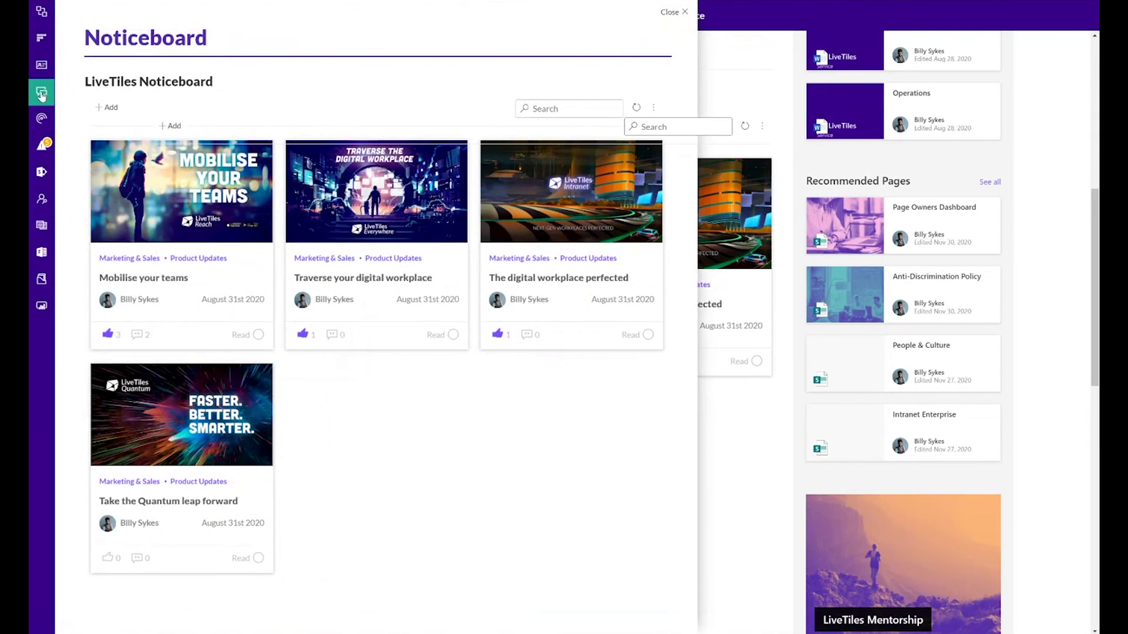
scroll(385, 440, "down", 3)
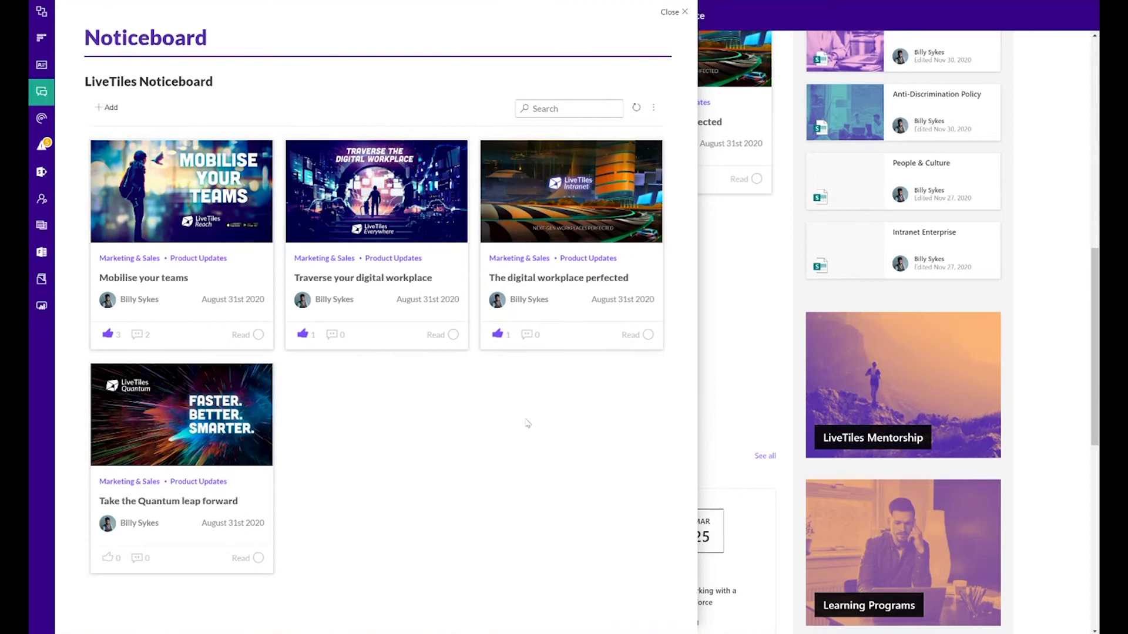
left_click(666, 14)
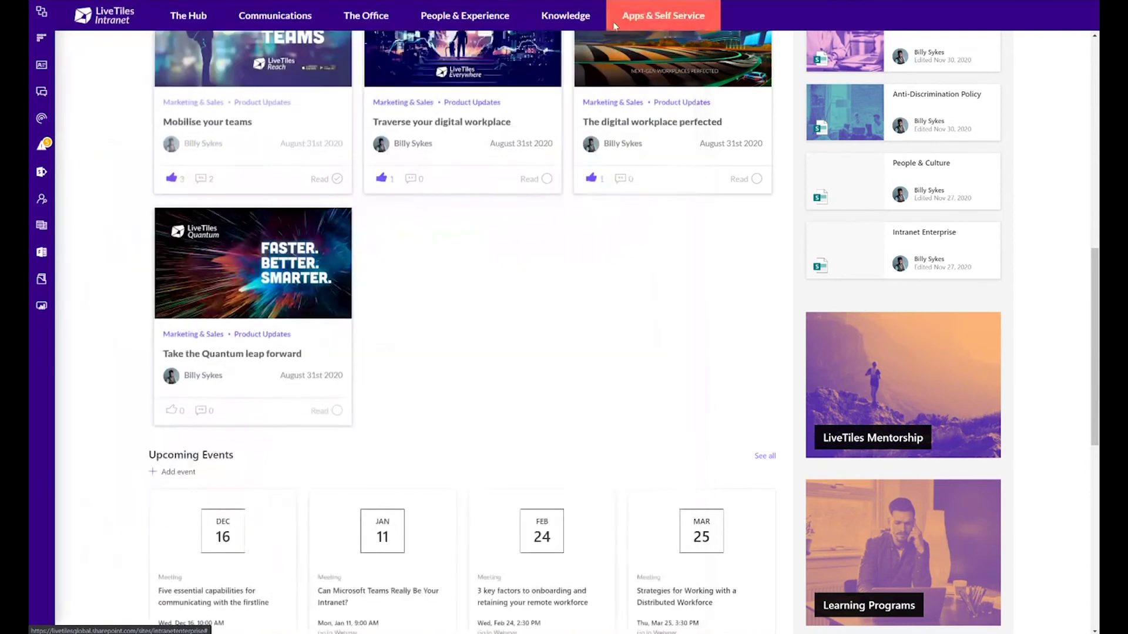
Step: Create a News item for the noticeboard and target it at the All Company and Australia channels
scroll(131, 317, "up", 4)
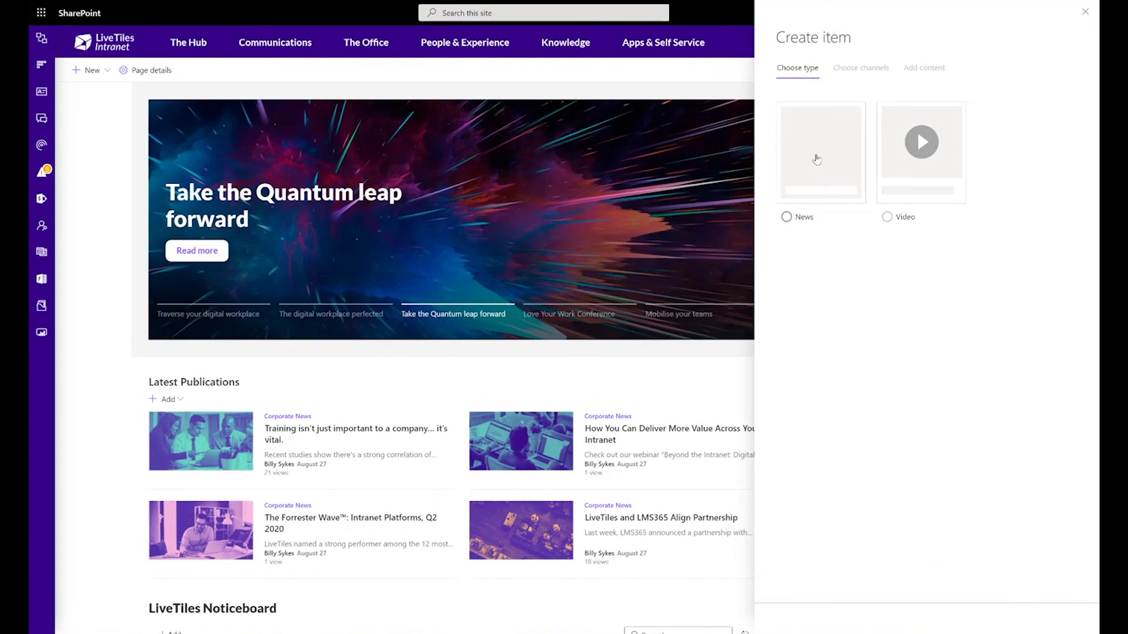
left_click(819, 157)
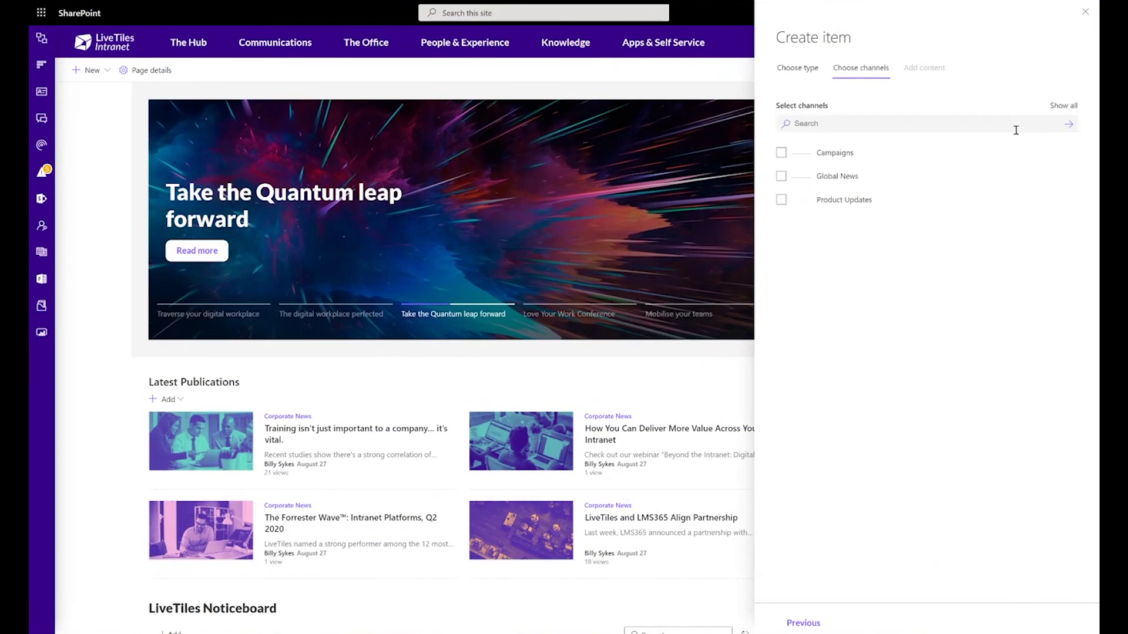
left_click(1066, 106)
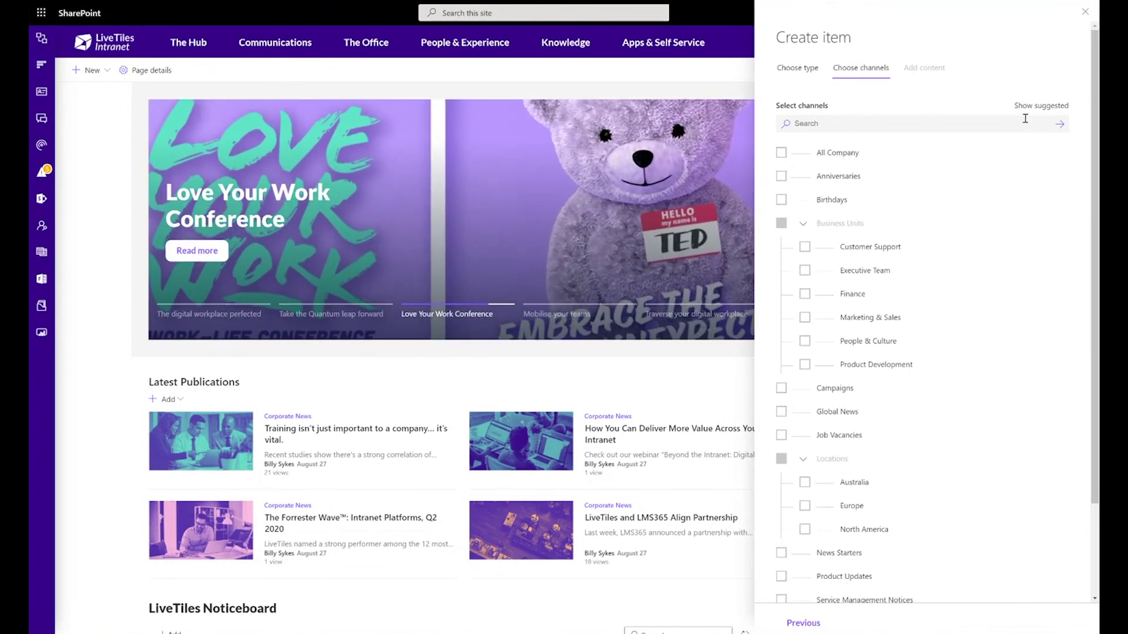
left_click(781, 153)
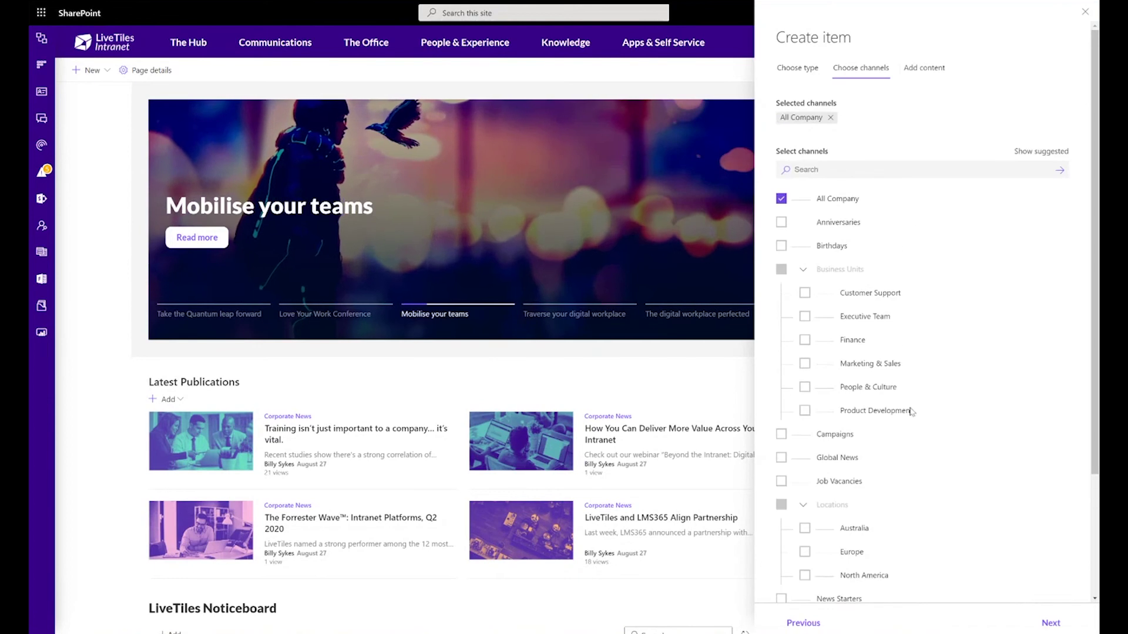
left_click(804, 528)
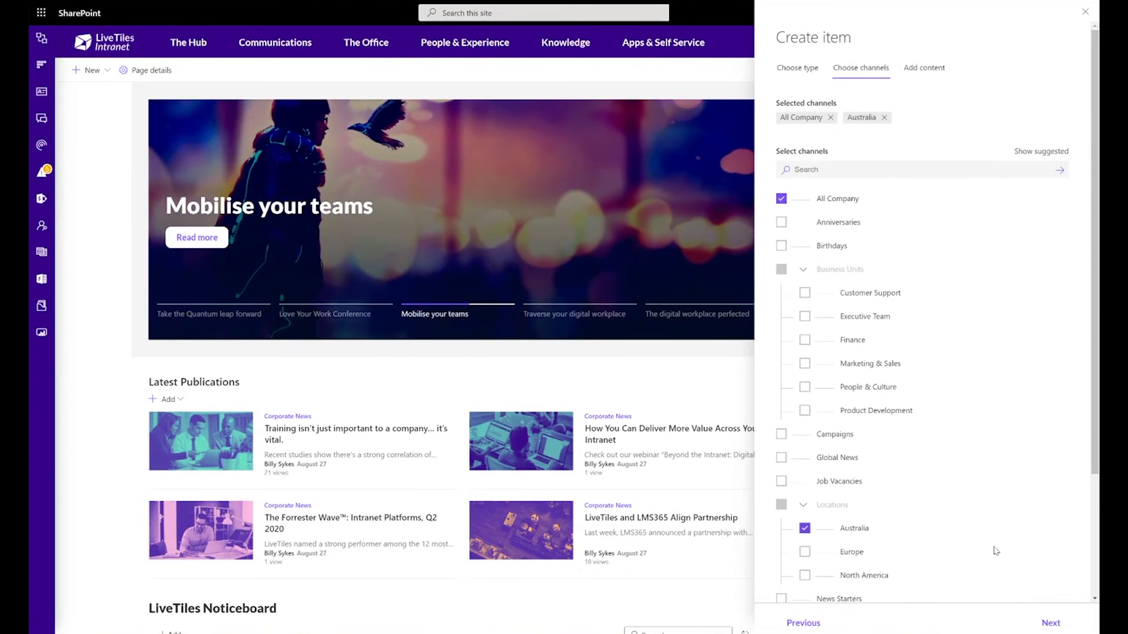
left_click(1051, 622)
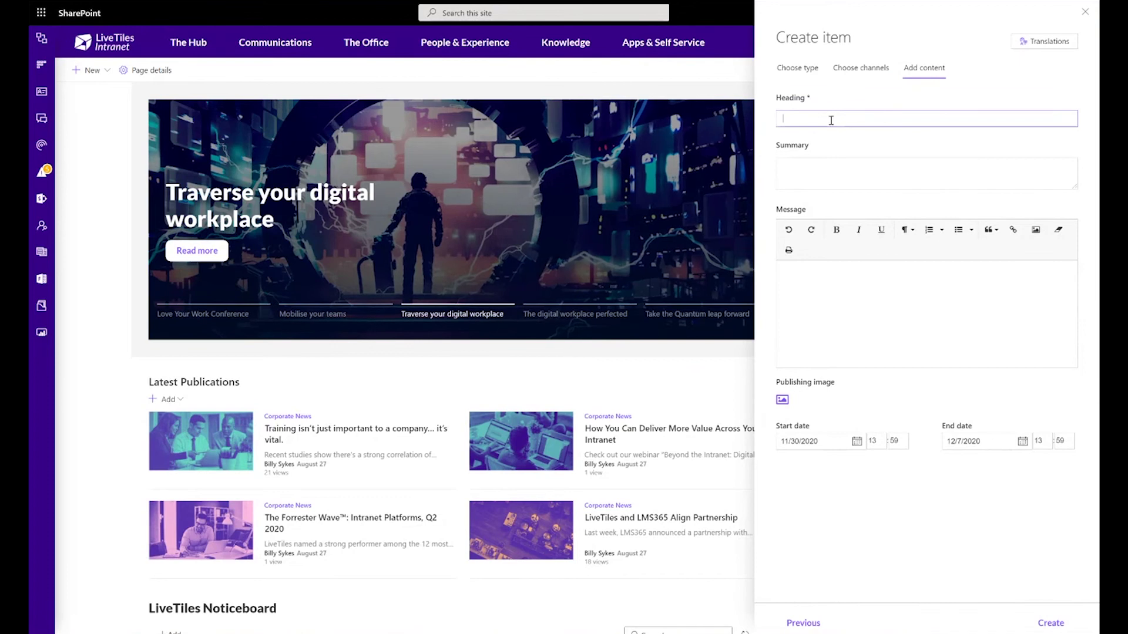
Step: Enter "Love Your Work" as the news item's heading
left_click(828, 112)
type("Love")
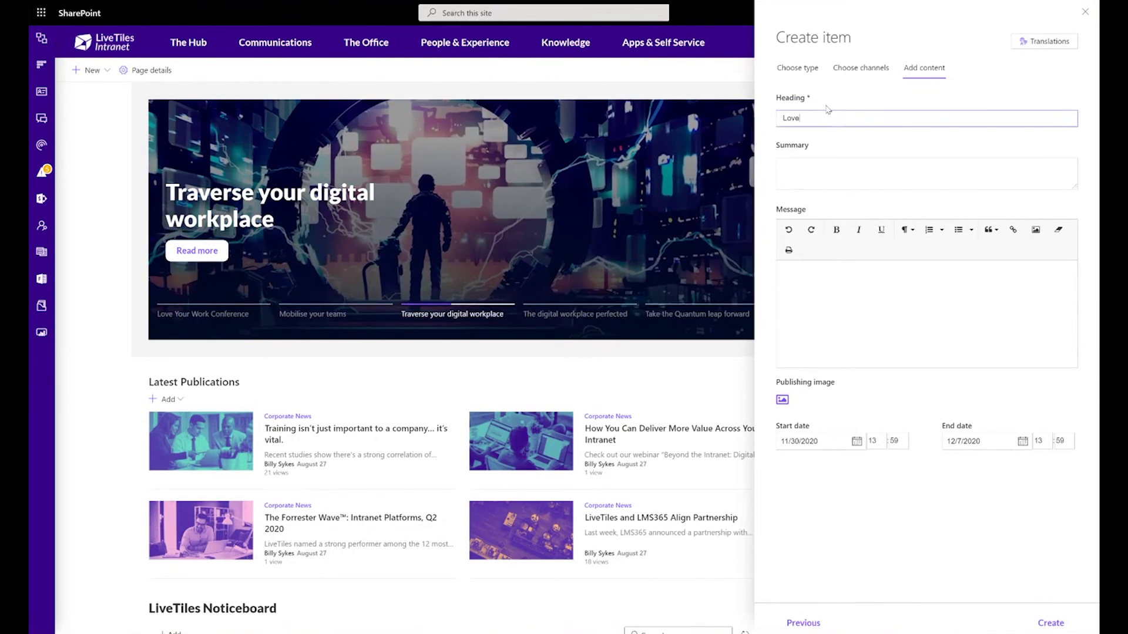
type(" Your Head")
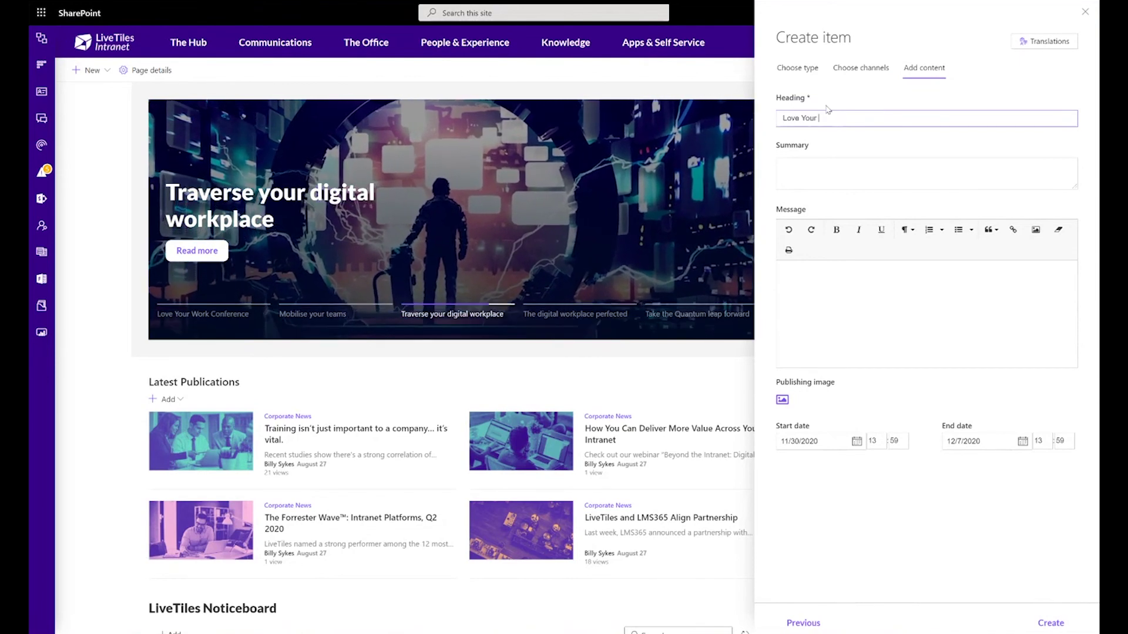
key("BackSpace")
key("BackSpace")
key("BackSpace")
key("BackSpace")
type("Work")
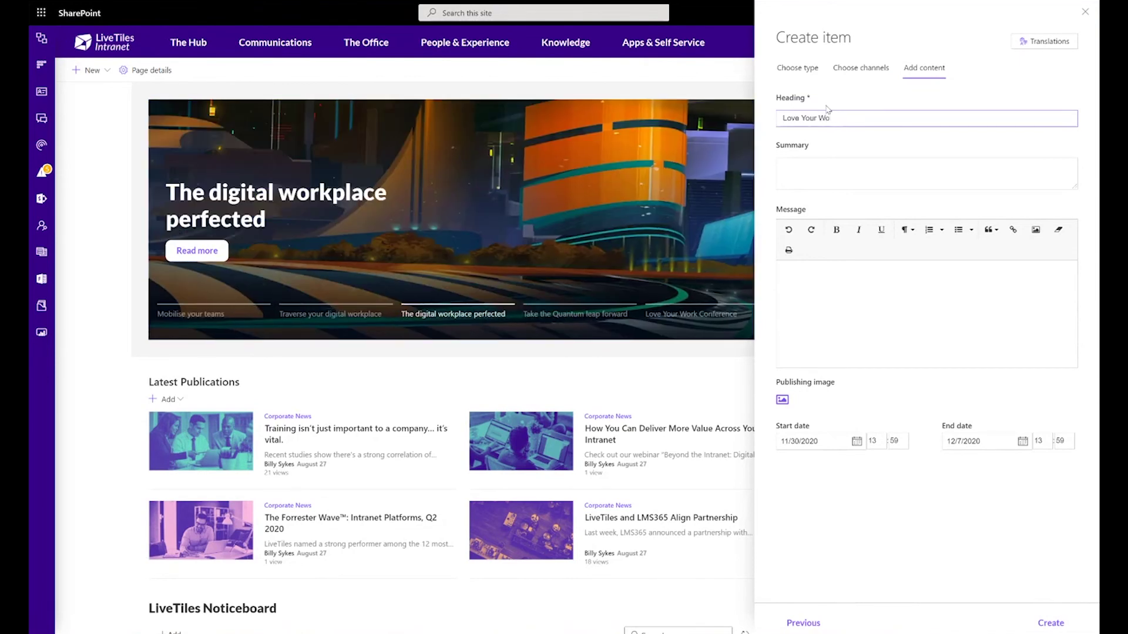
Step: Enter "New POST" as the news item's summary and "Latest announcement for Love Your Work" as its message
left_click(804, 164)
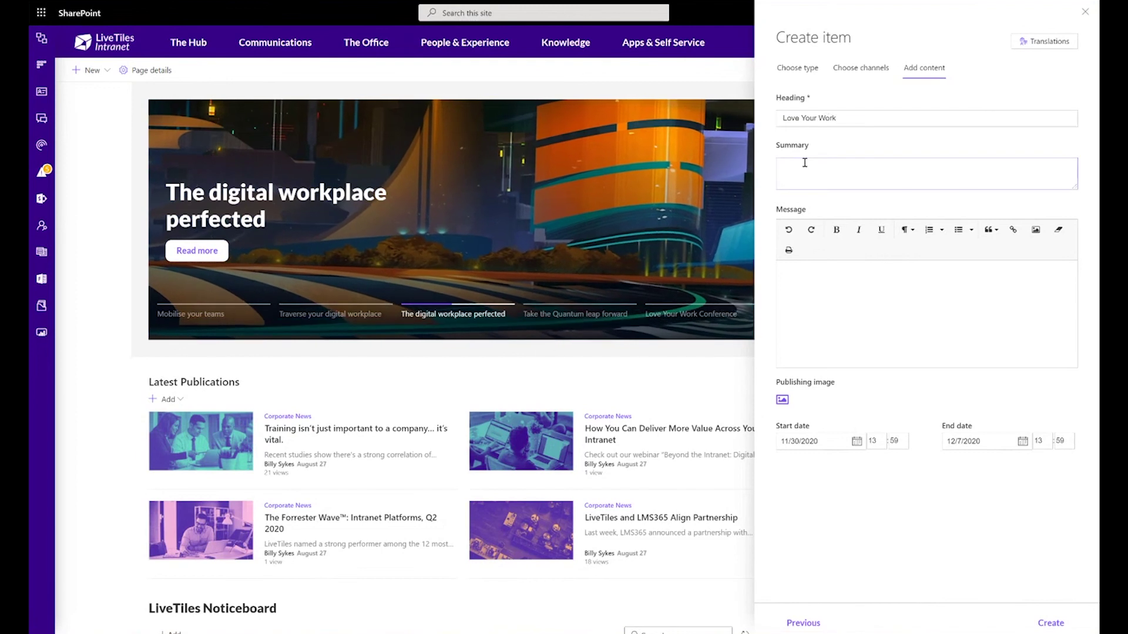
type("New POST")
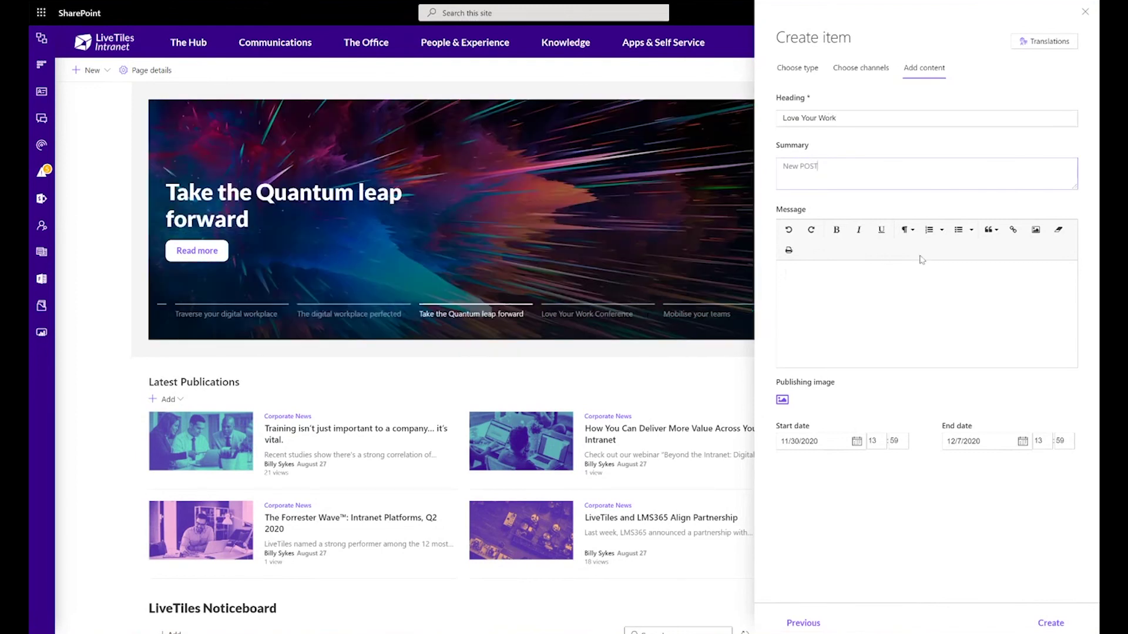
left_click(883, 287)
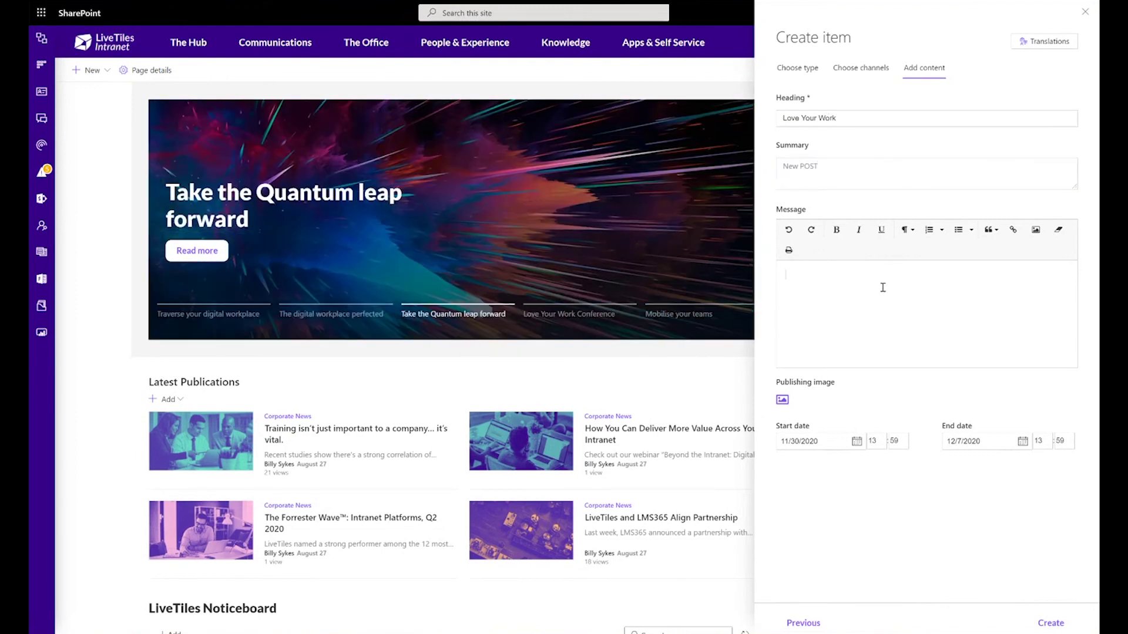
left_click(841, 282)
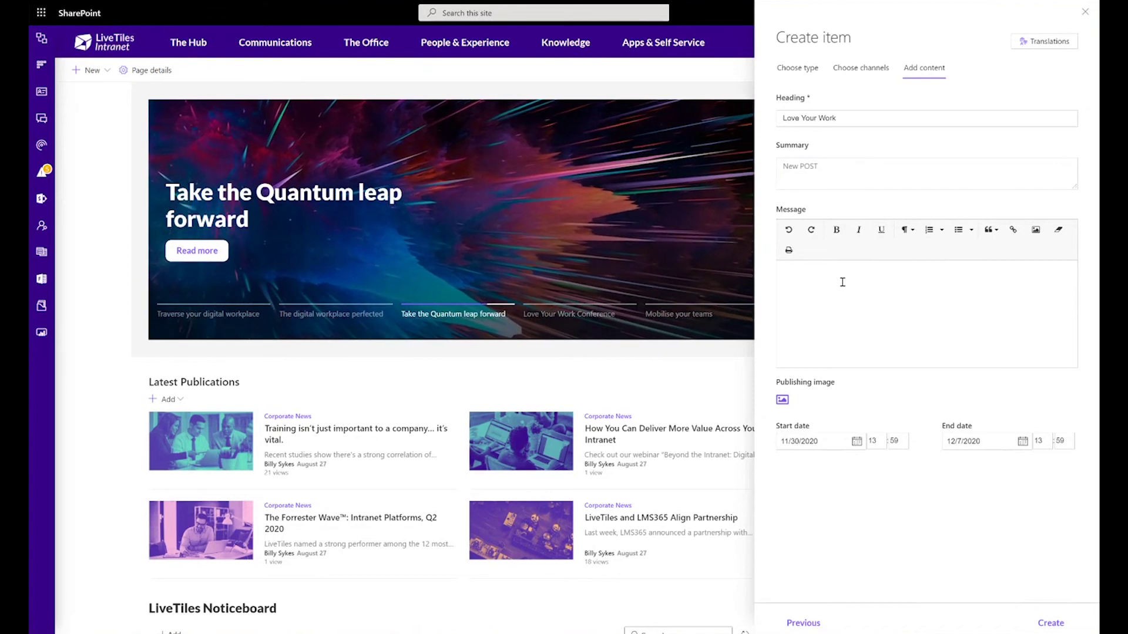
type("test announc")
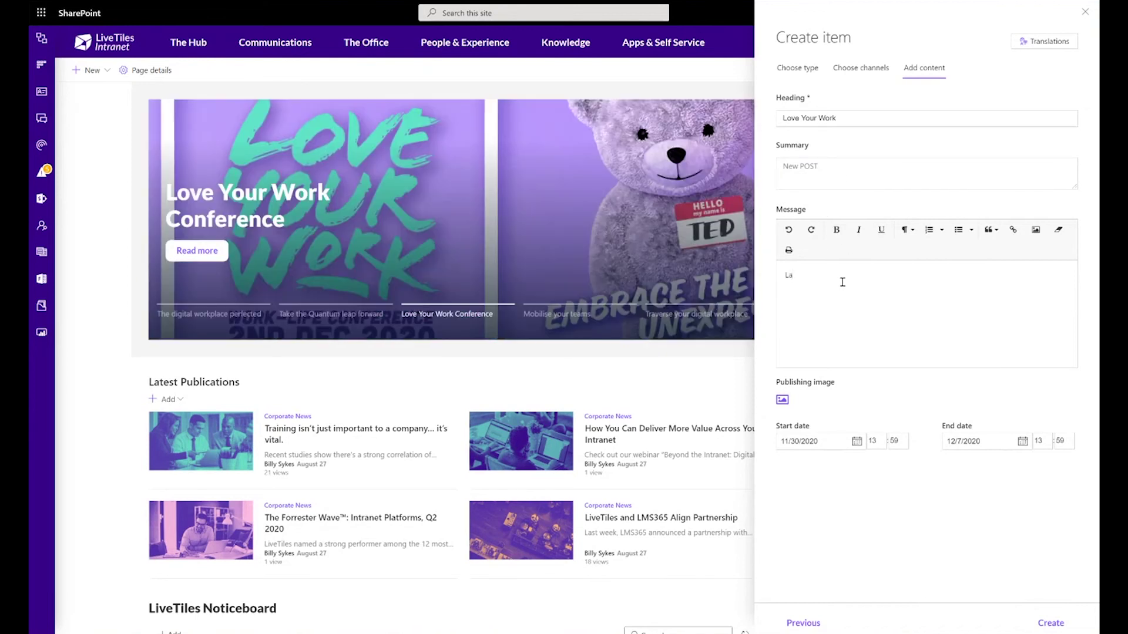
type("emen")
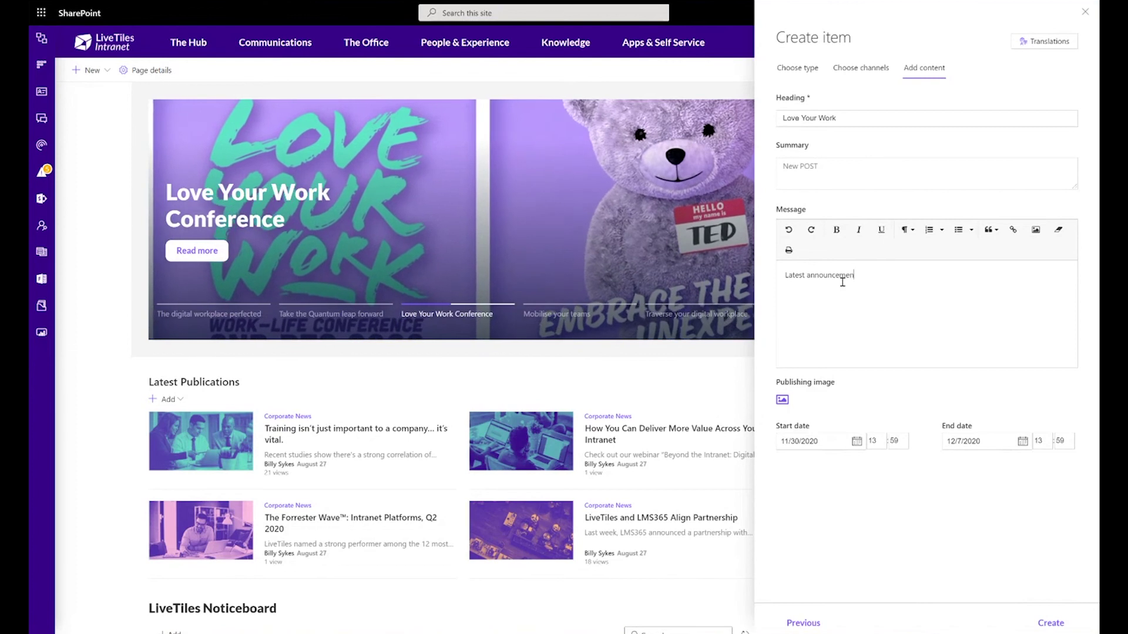
type("t for Love")
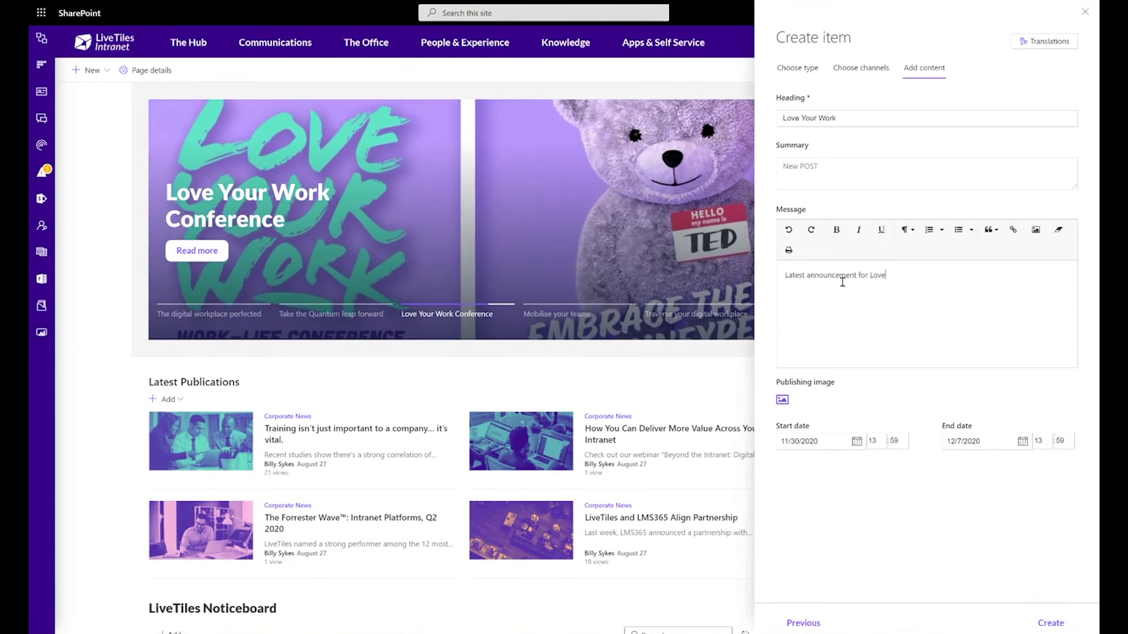
type(" Your Work")
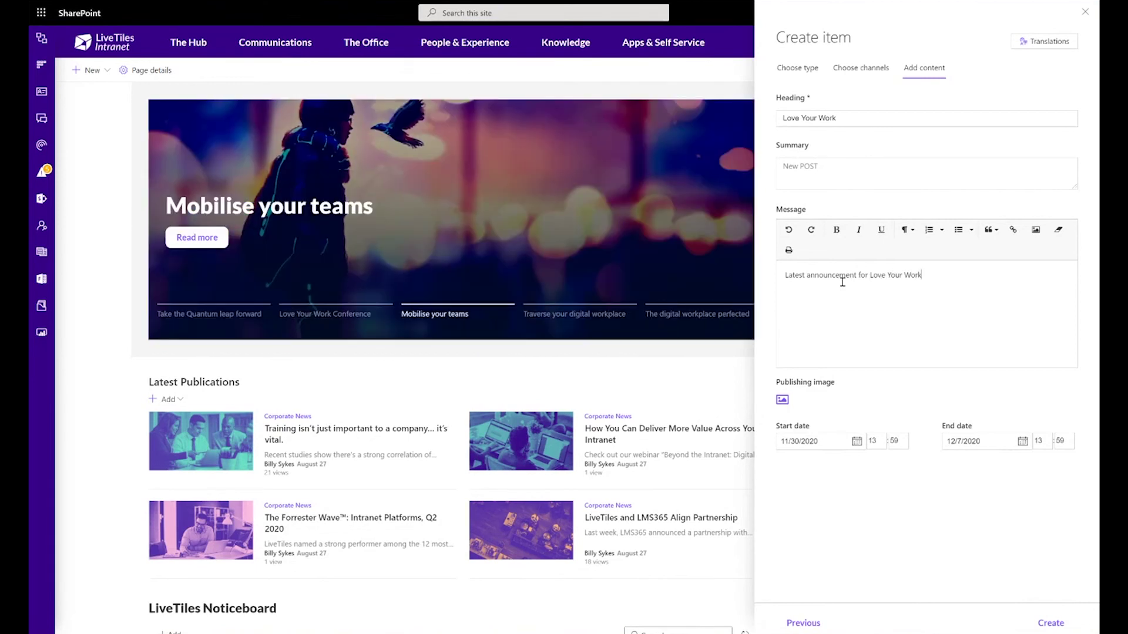
Step: Add FOS0001_Social-Ad_1920x1080_Astro.jpg from the LYW folder as the news item's publishing image
left_click(781, 401)
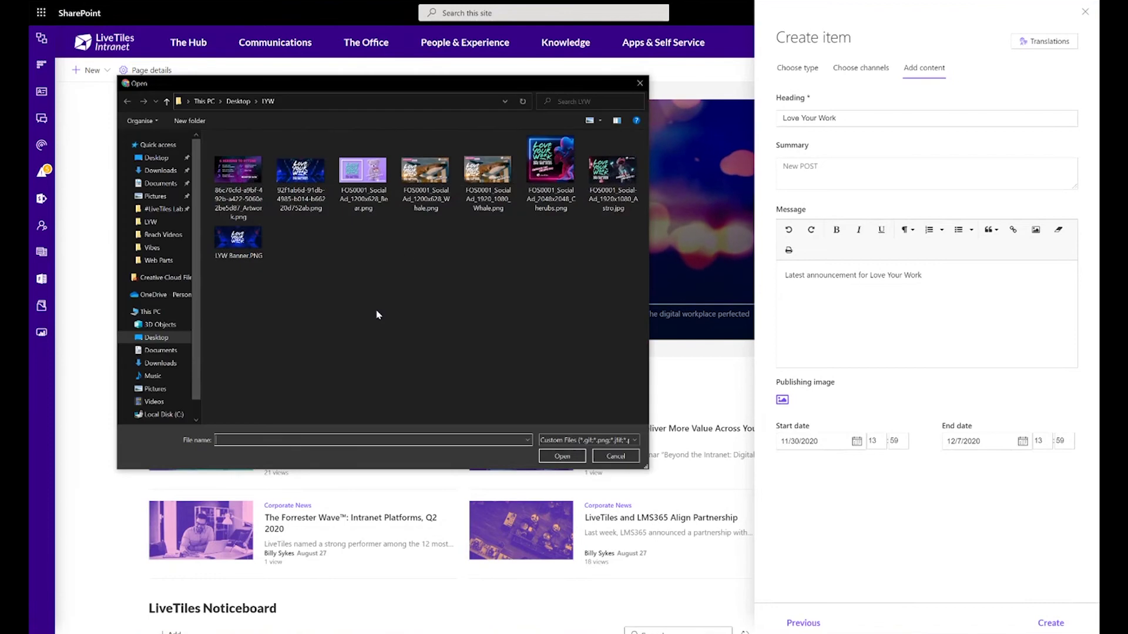
left_click(611, 182)
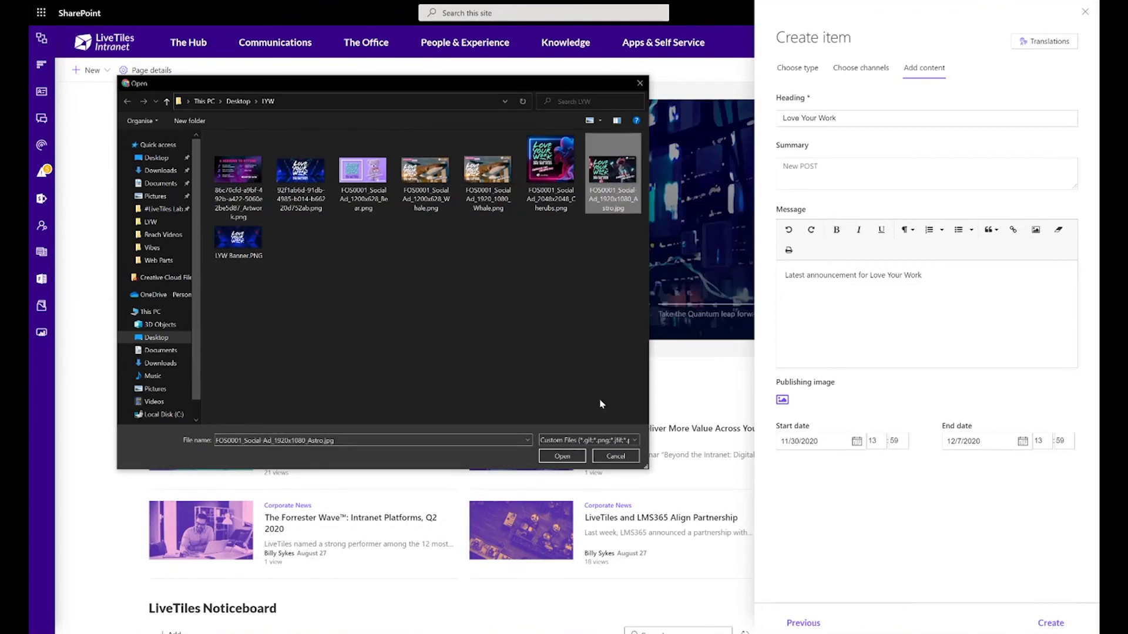
left_click(562, 456)
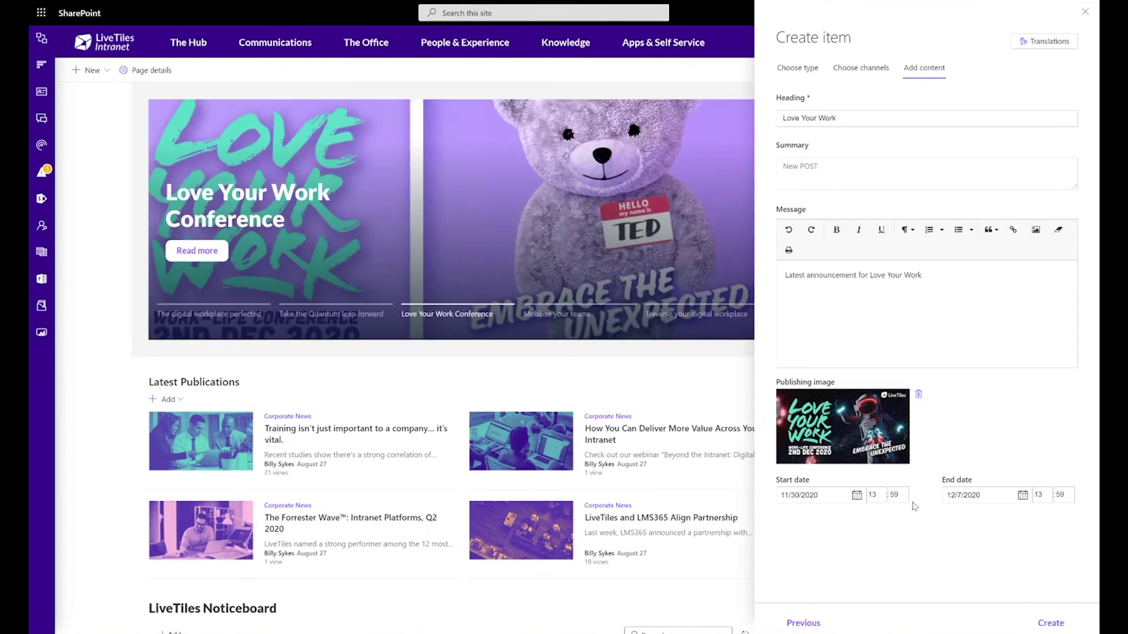
Step: Set the news item's end date to 12/9/2020 and create the item
left_click(978, 497)
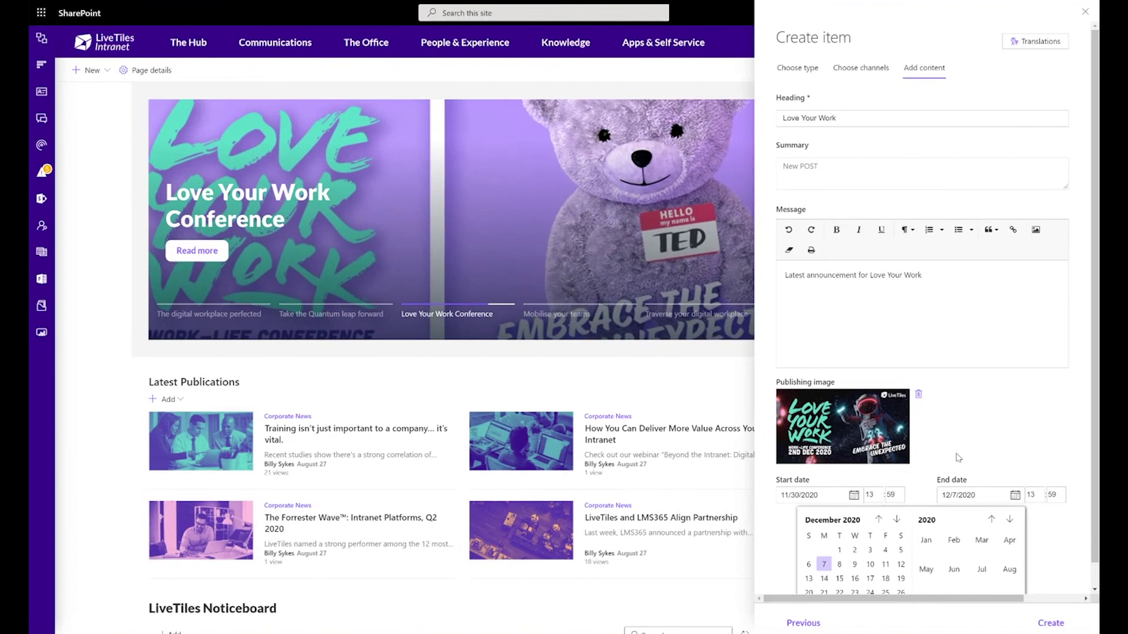
scroll(964, 517, "down", 1)
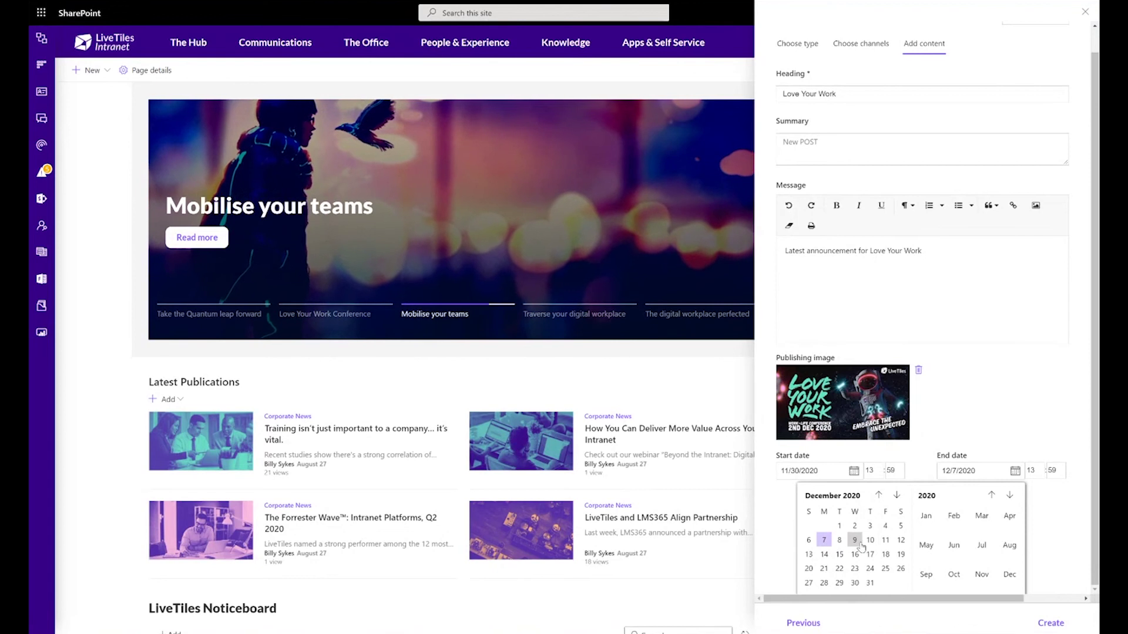
left_click(854, 540)
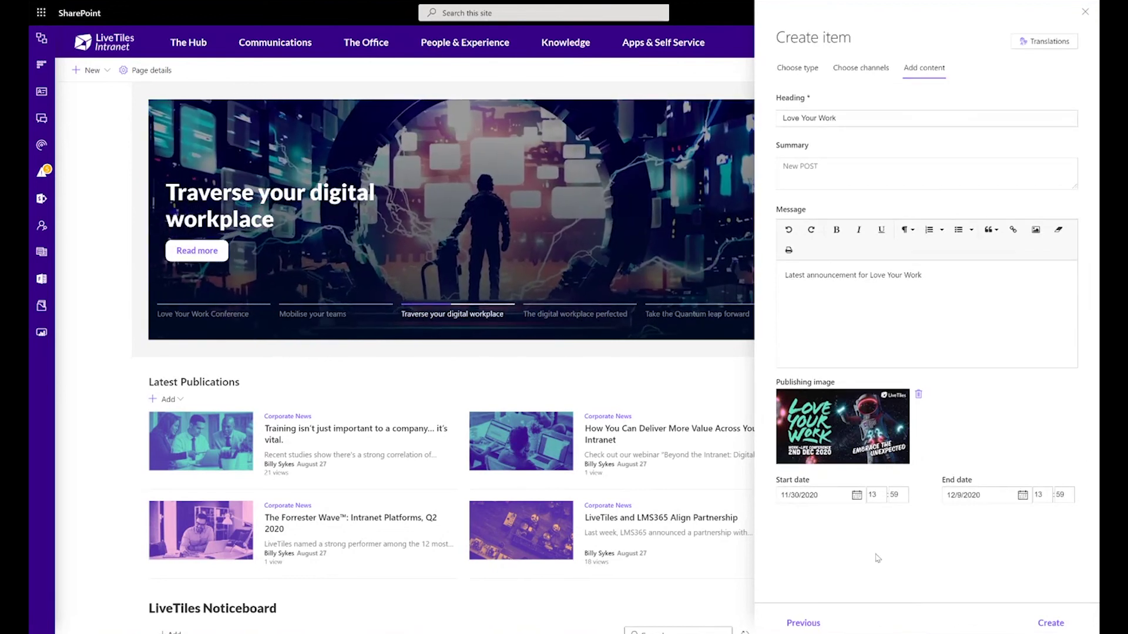
left_click(1041, 623)
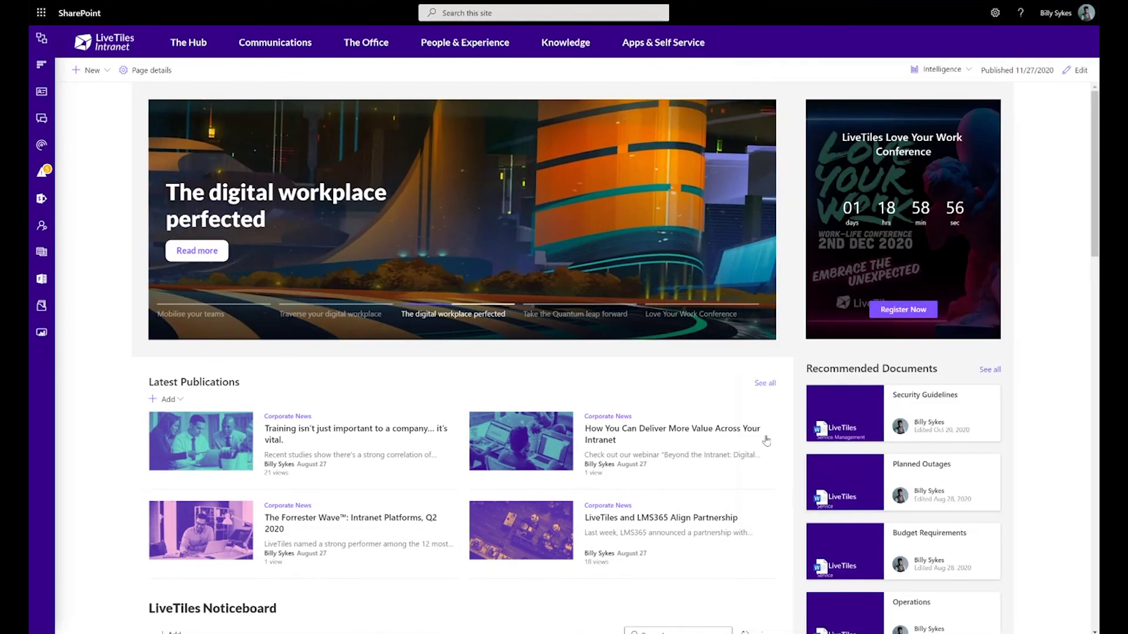
Step: View the new Love Your Work post on the LiveTiles Noticeboard, review the channel subscriptions in its settings, and close the settings
scroll(727, 423, "down", 10)
scroll(727, 423, "up", 3)
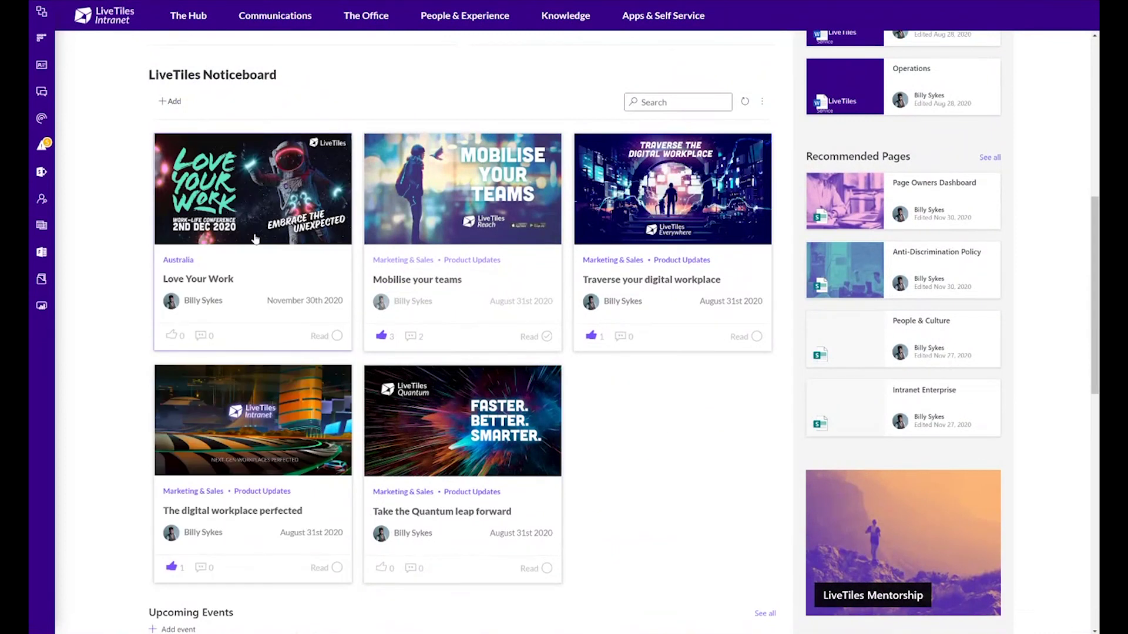
left_click(762, 101)
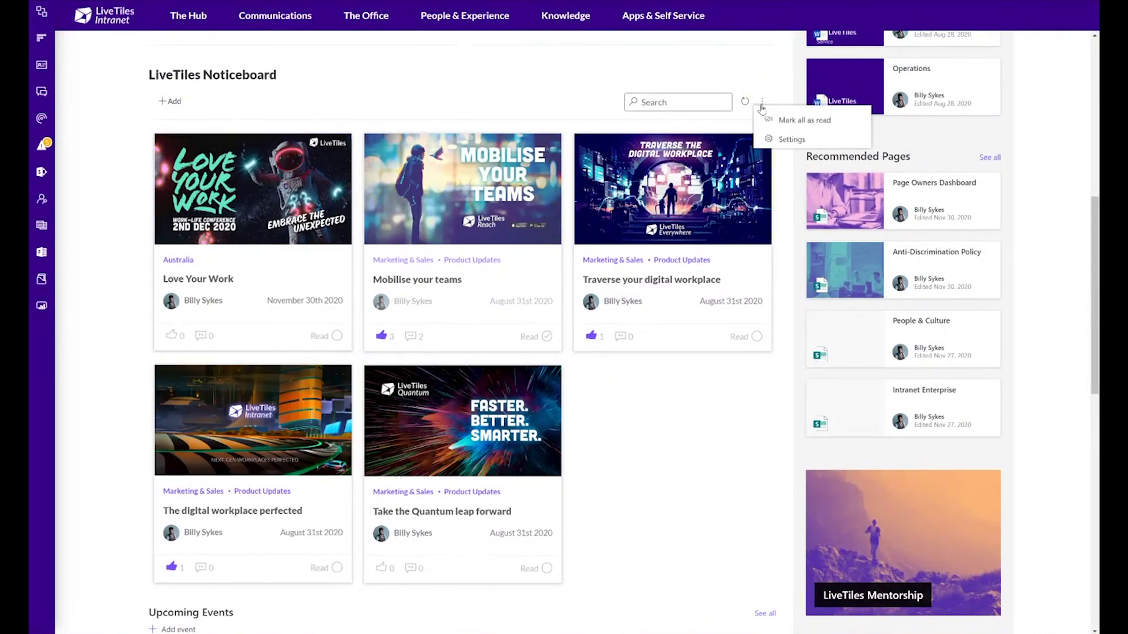
left_click(781, 138)
left_click(1069, 71)
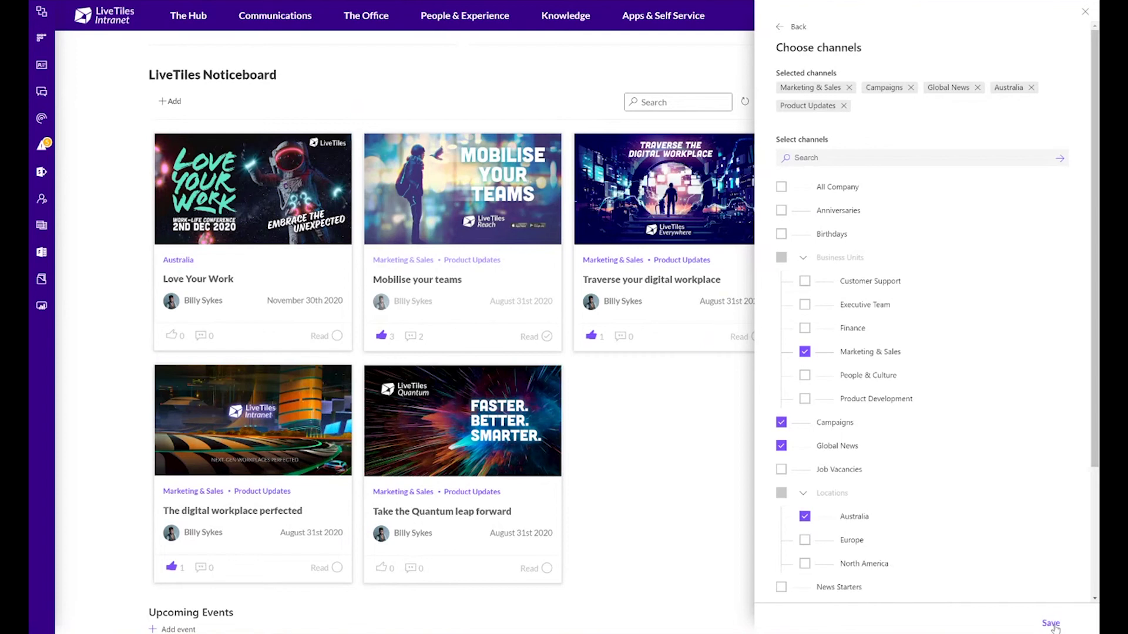
left_click(1085, 13)
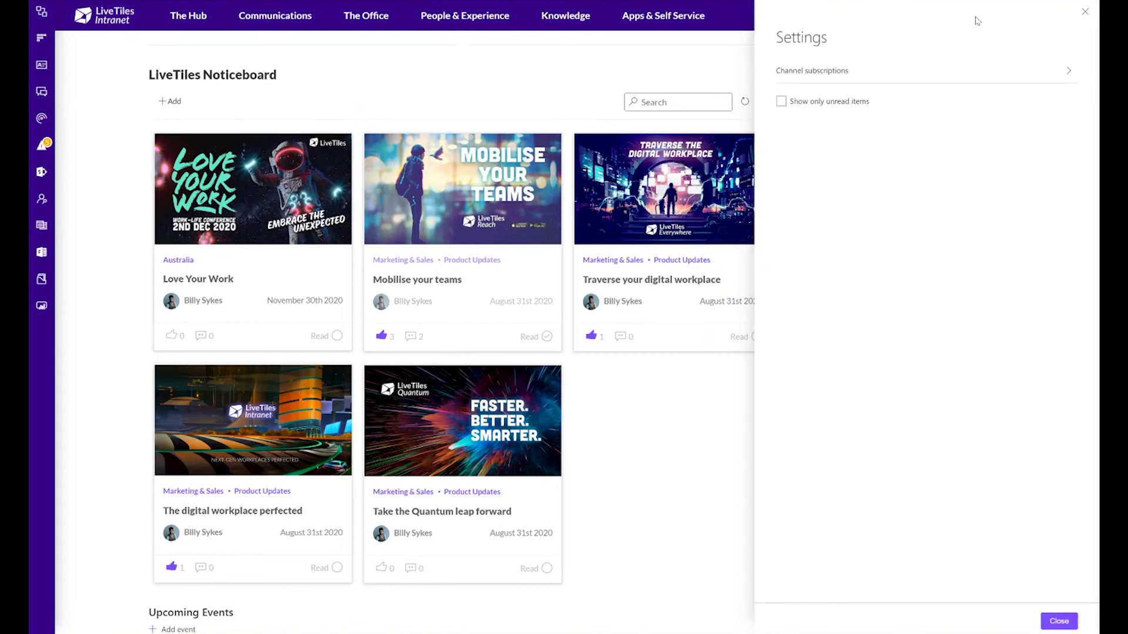
left_click(1084, 11)
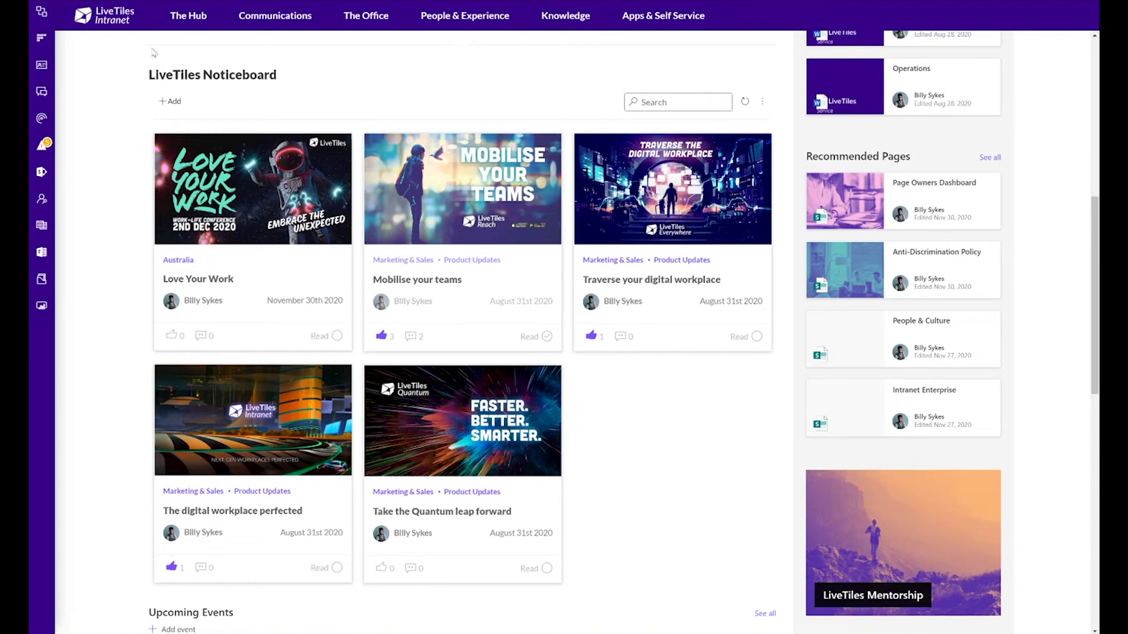
Step: View My Dashboard and the Service Menu through the intranet's side navigation shortcuts, and close the panel
mouse_move(257, 22)
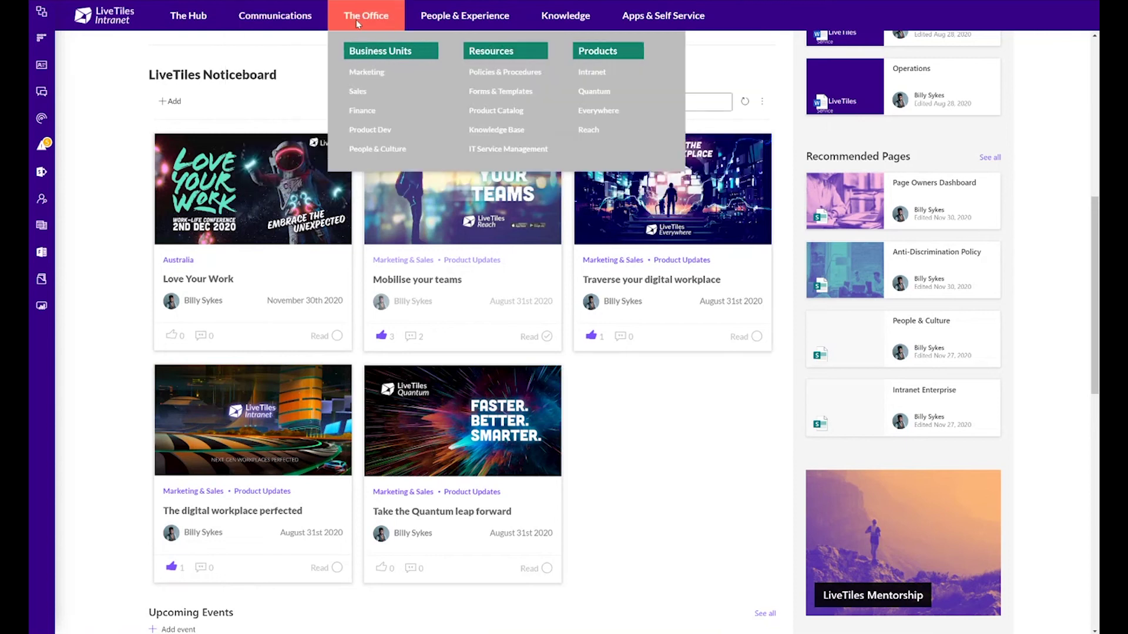
mouse_move(429, 22)
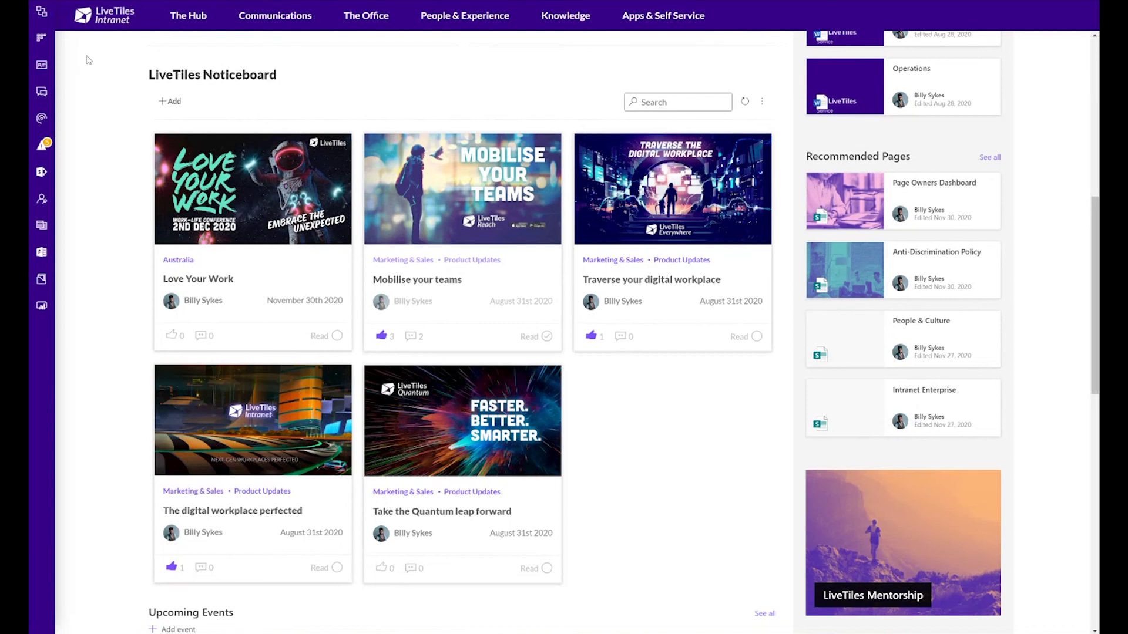
left_click(43, 13)
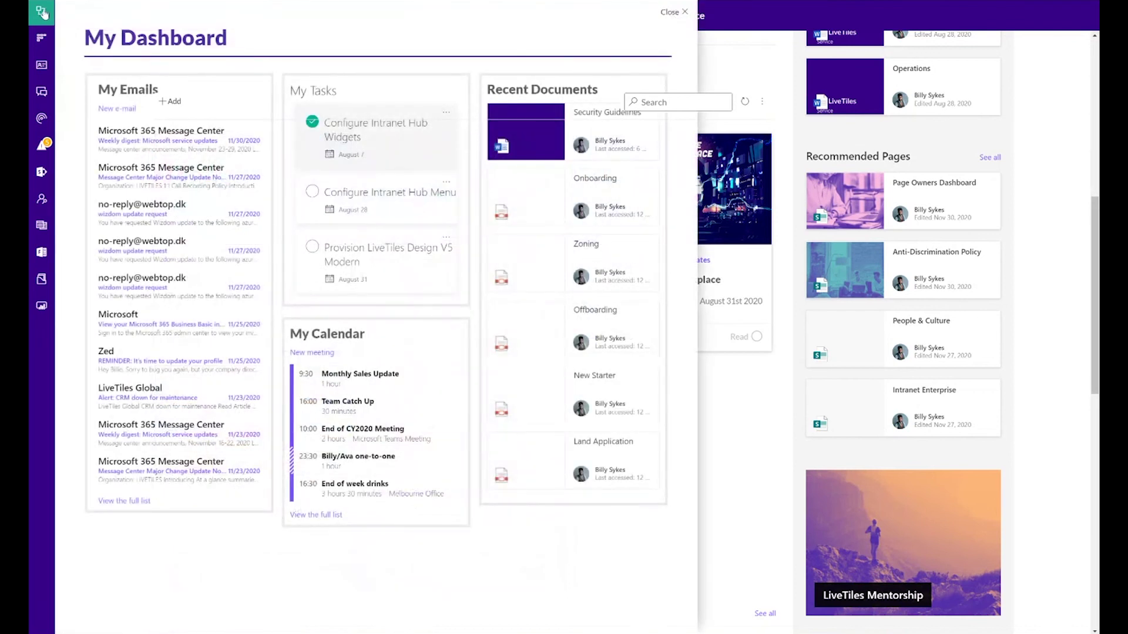
scroll(552, 511, "down", 10)
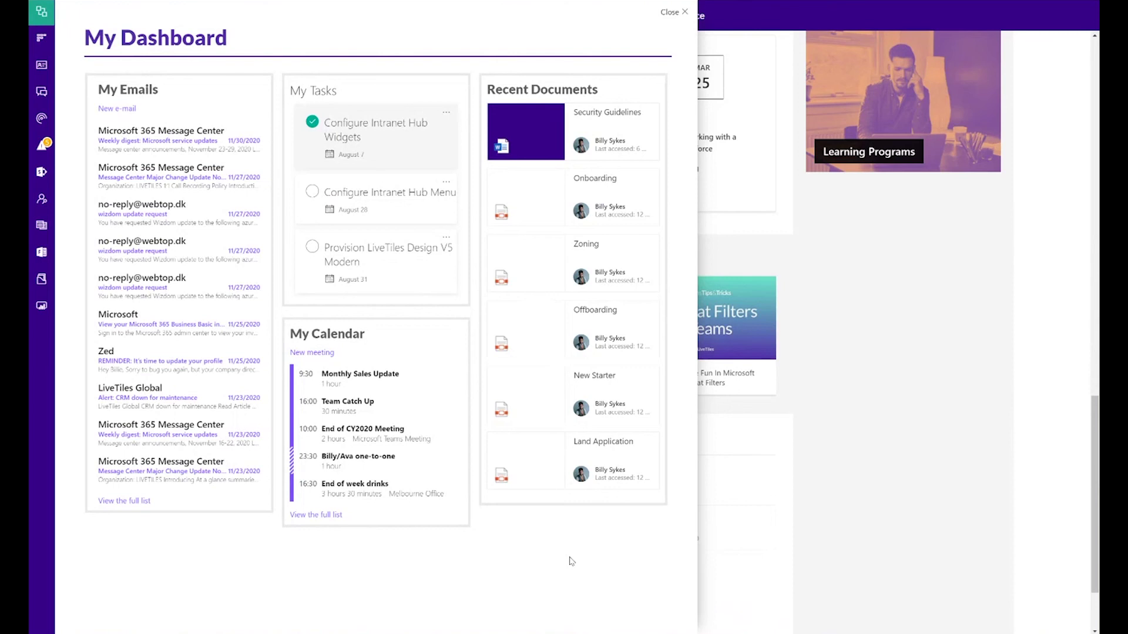
left_click(52, 47)
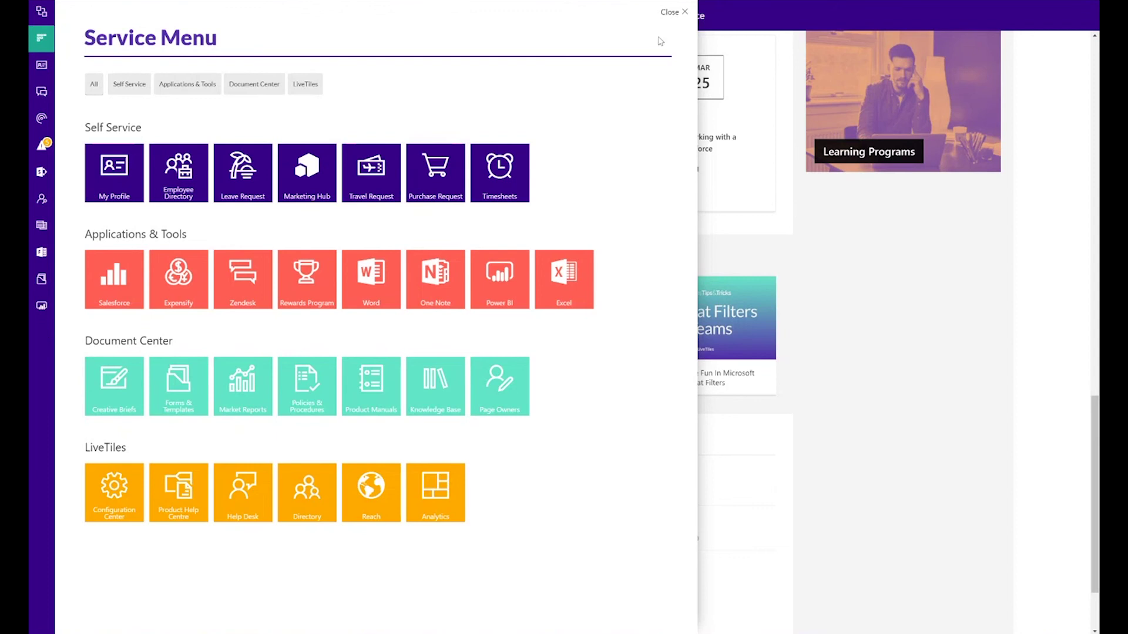
left_click(666, 18)
Step: Open Policies & Procedures from the intranet's side navigation, and switch to Microsoft Teams to open the LiveTiles Everywhere app
mouse_move(371, 26)
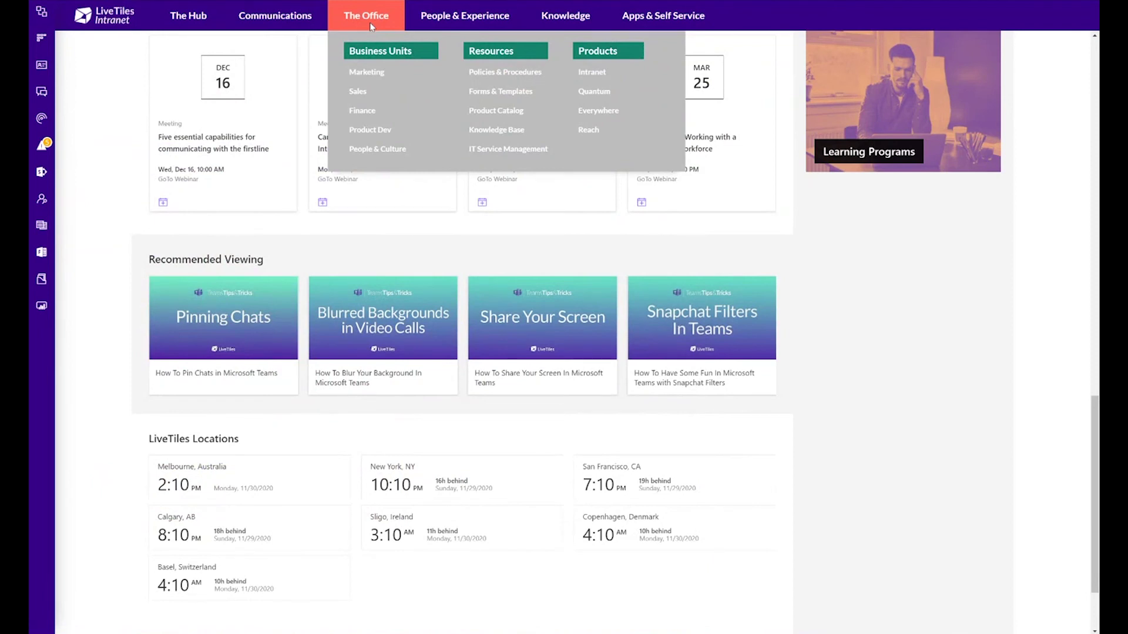
left_click(40, 229)
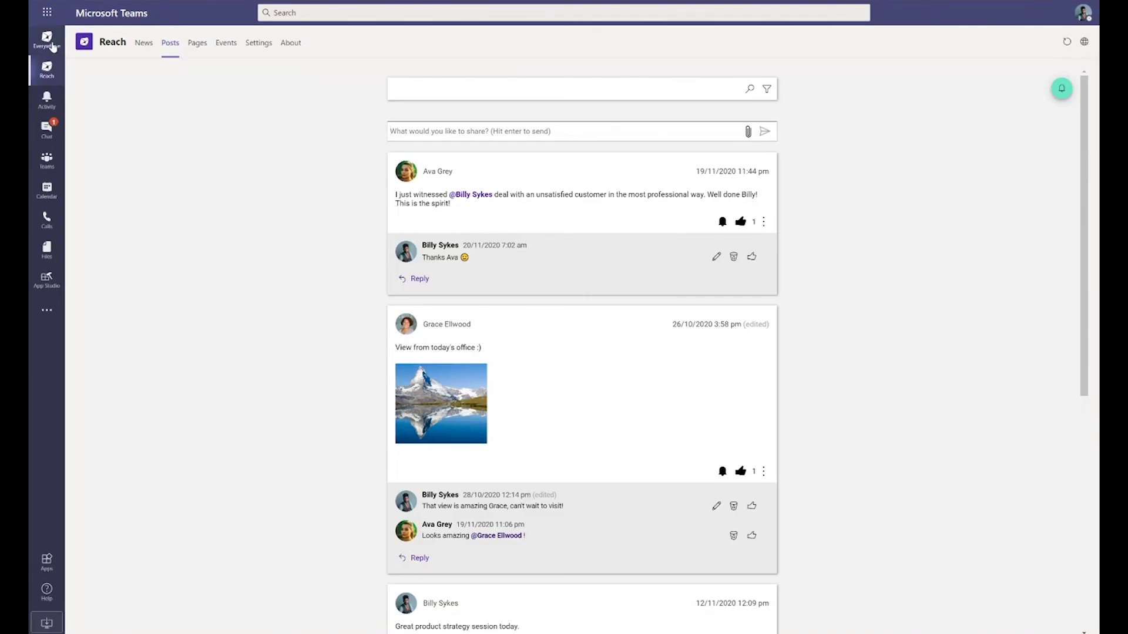
left_click(59, 47)
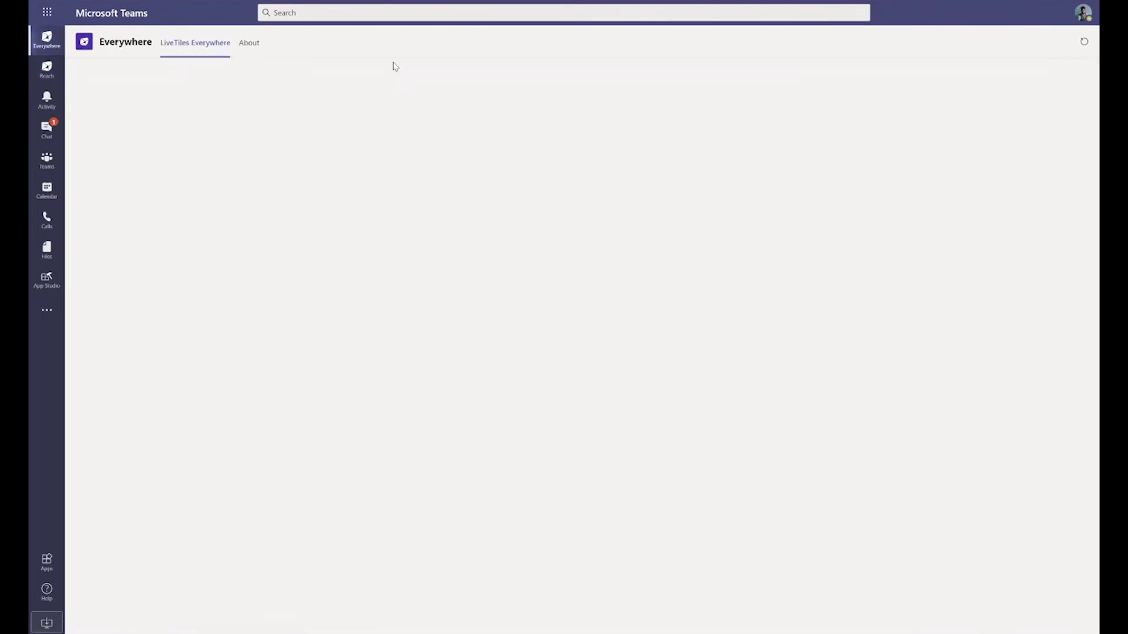
left_click(47, 53)
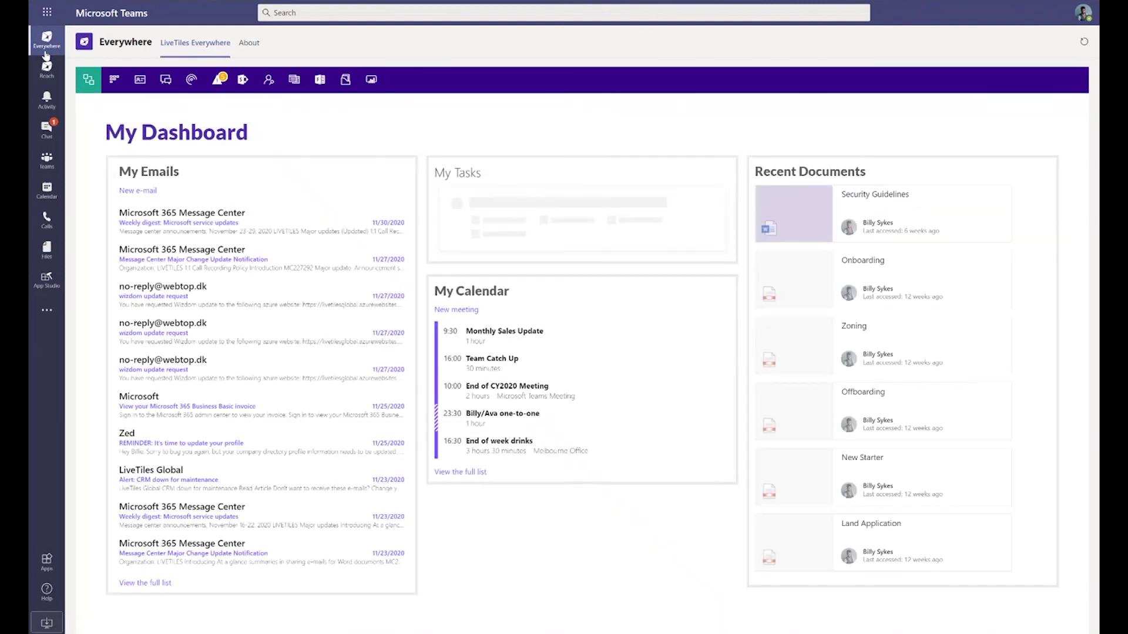
Step: Examine the Policies & Procedures page in Everywhere, including the required policies, contacts and policy index
left_click(295, 84)
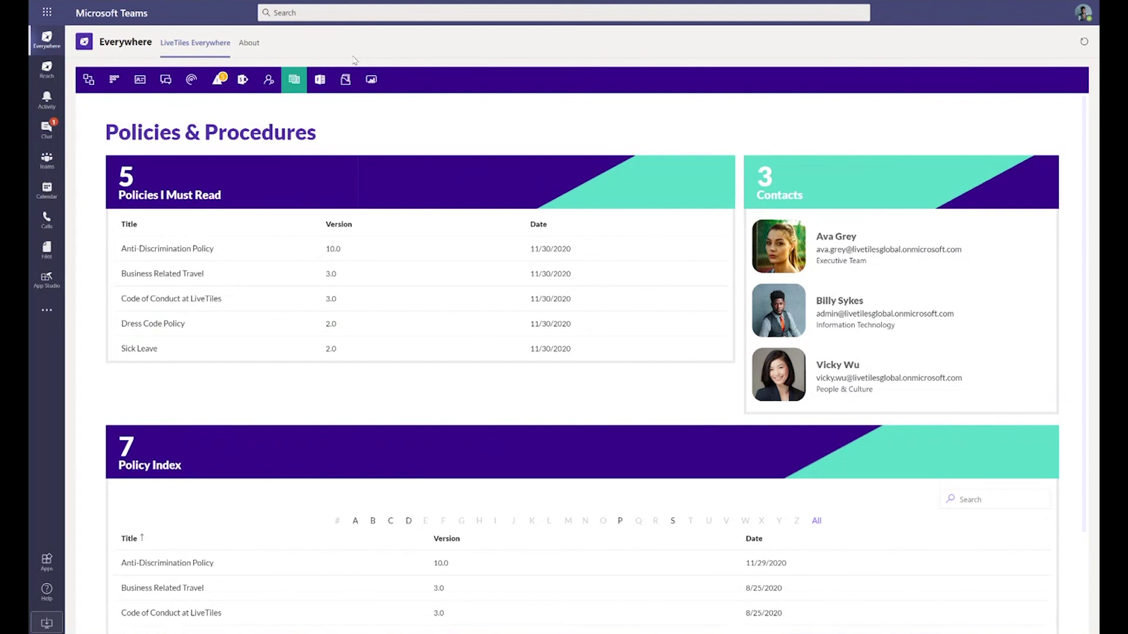
scroll(496, 394, "down", 1)
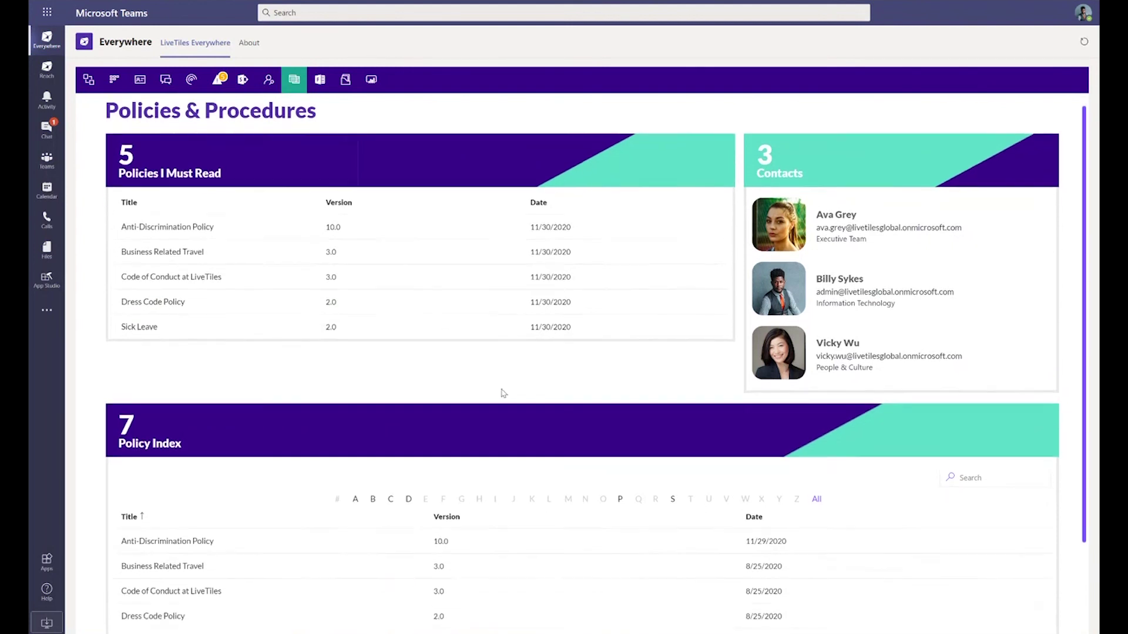
scroll(505, 387, "down", 3)
scroll(484, 368, "down", 2)
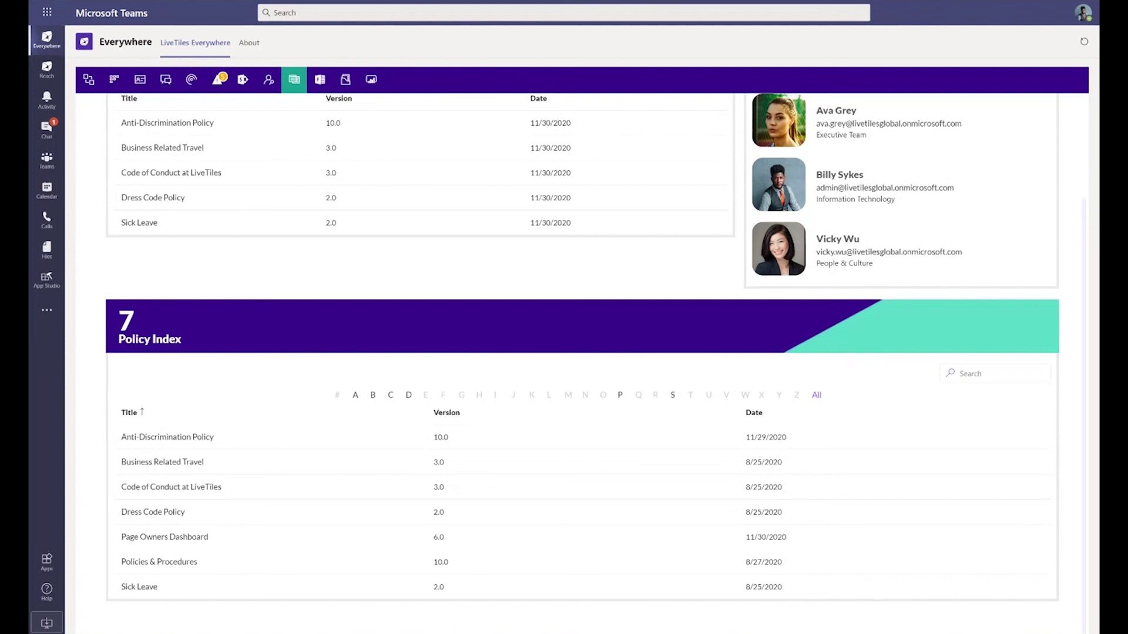
left_click(294, 79)
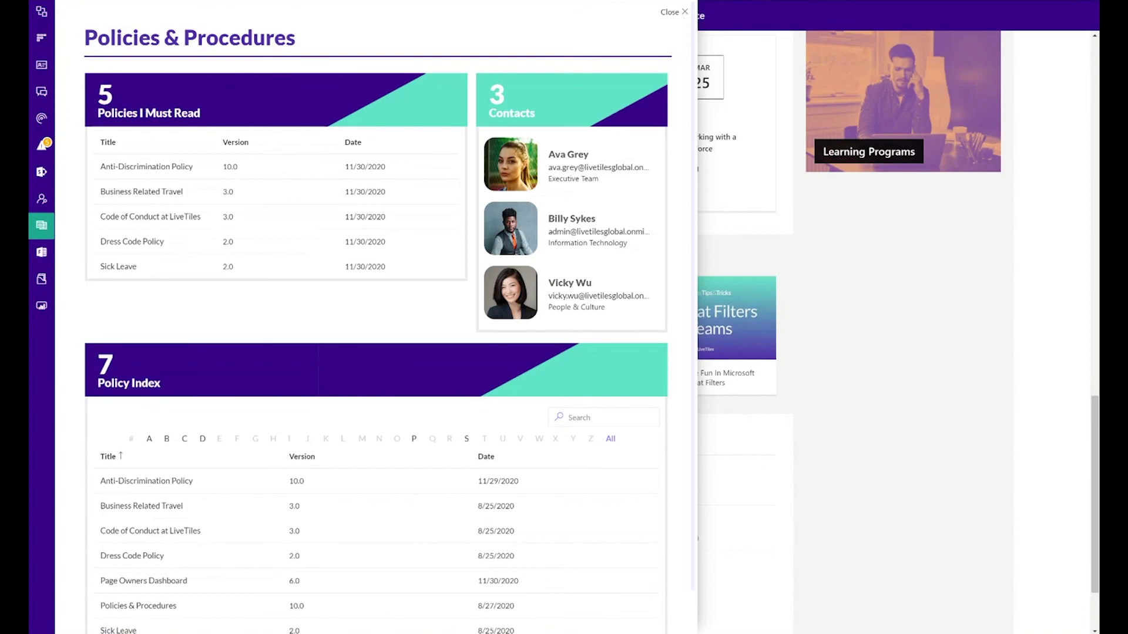
Step: Close the Policies & Procedures panel in the SharePoint intranet and view the full LiveTiles Policies & Procedures Hub page down to its policy index
left_click(682, 17)
left_click(464, 15)
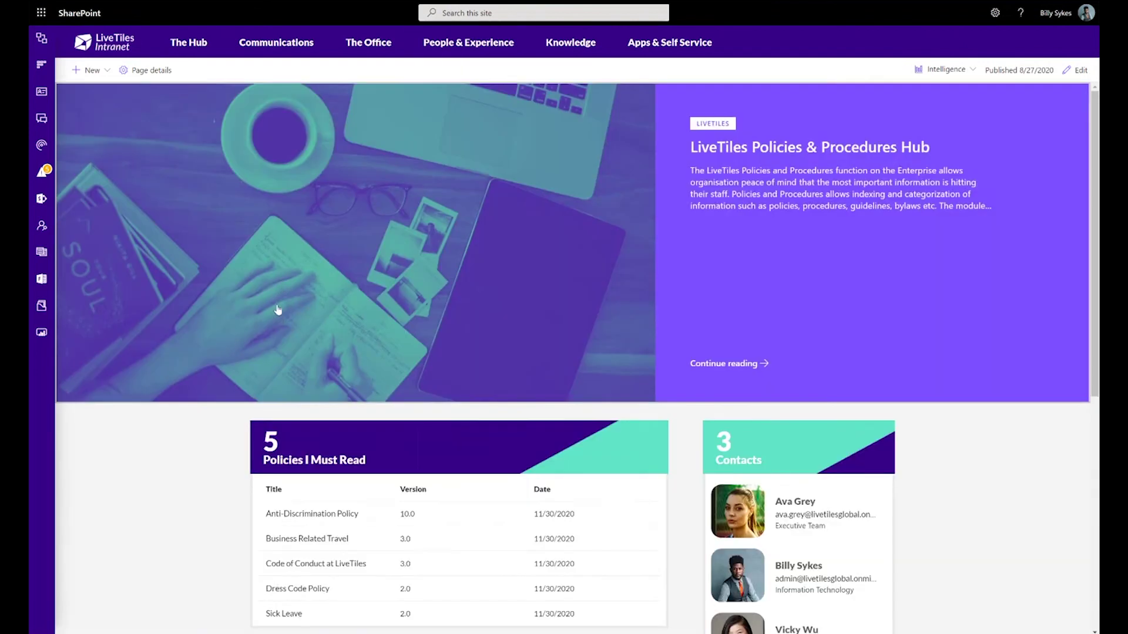
scroll(239, 315, "down", 5)
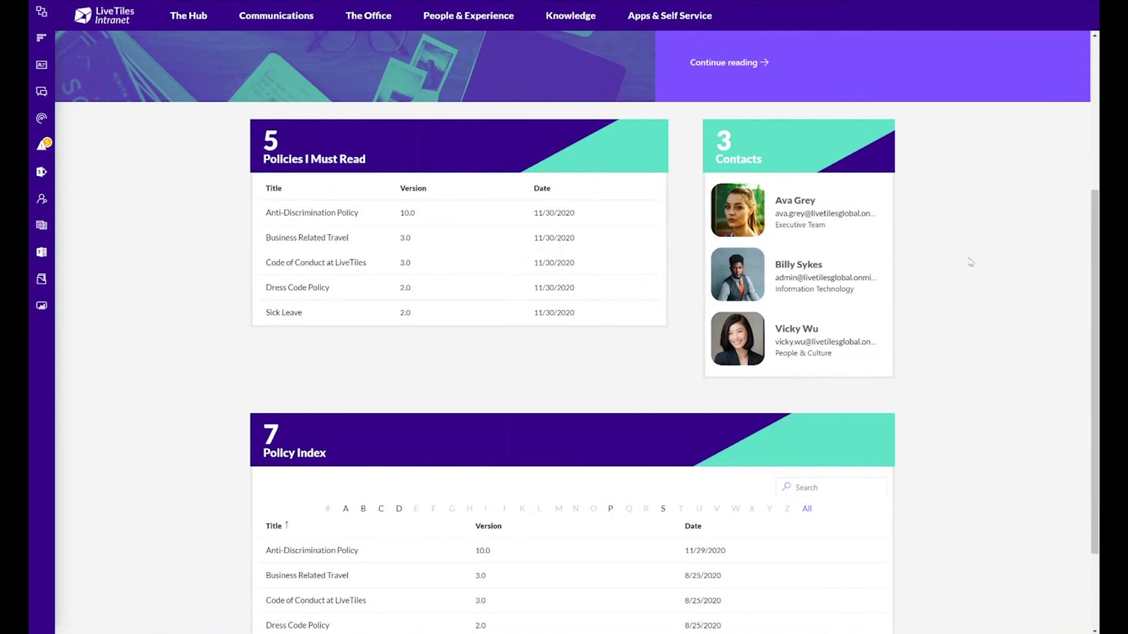
Step: Open the Anti-Discrimination Policy from the must-read policies and examine its page details, including audit date, validity, contact and required readers
left_click(304, 212)
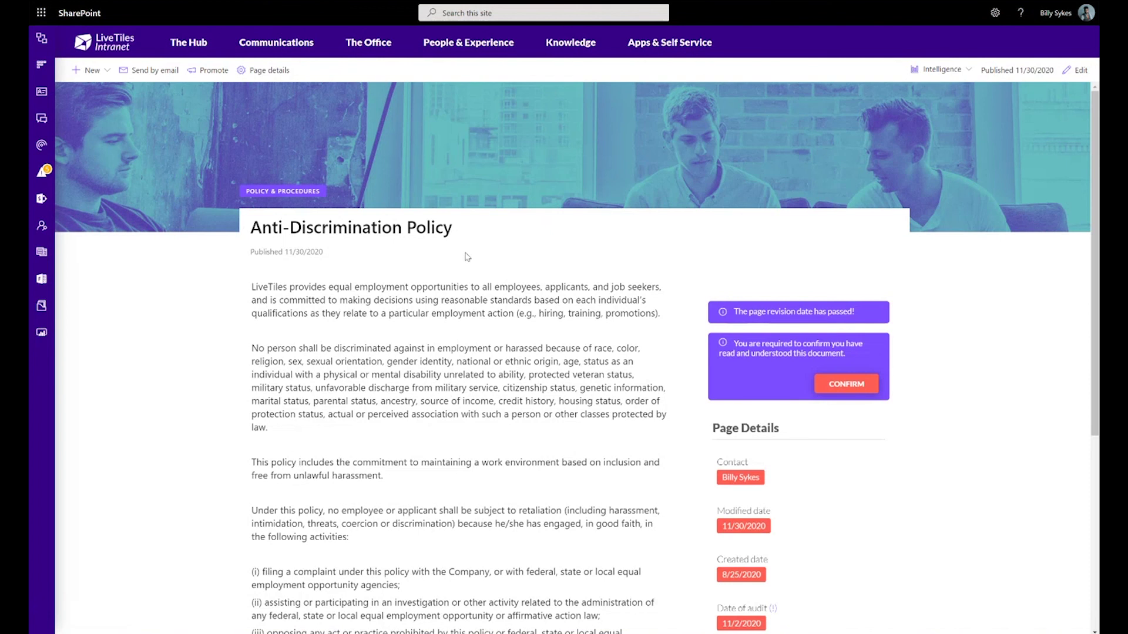
scroll(622, 244, "down", 2)
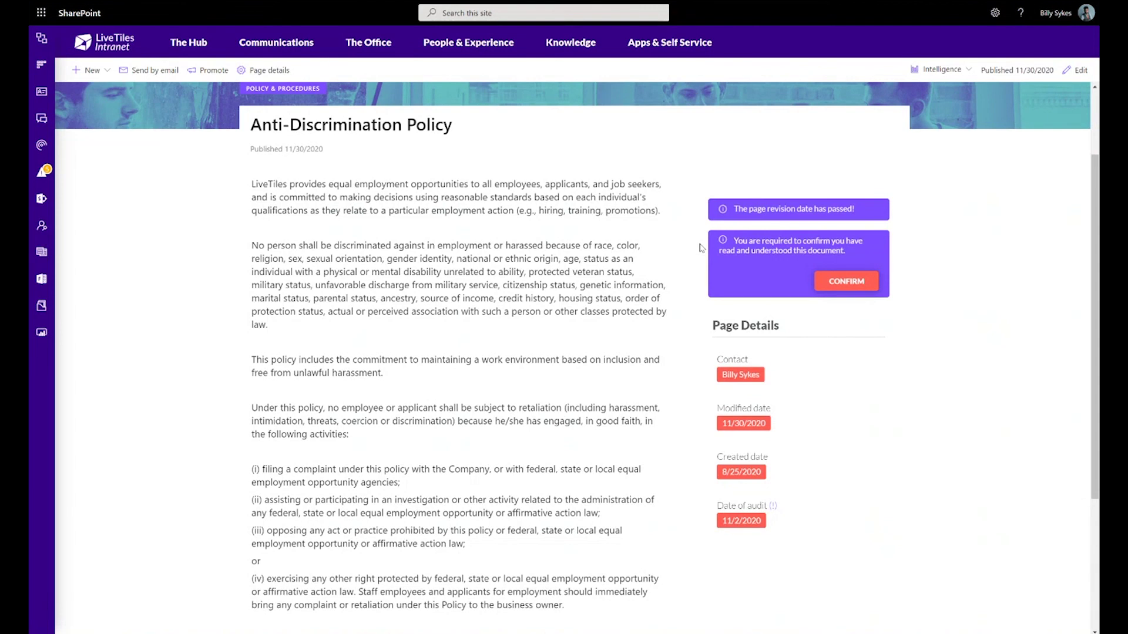
left_click(269, 70)
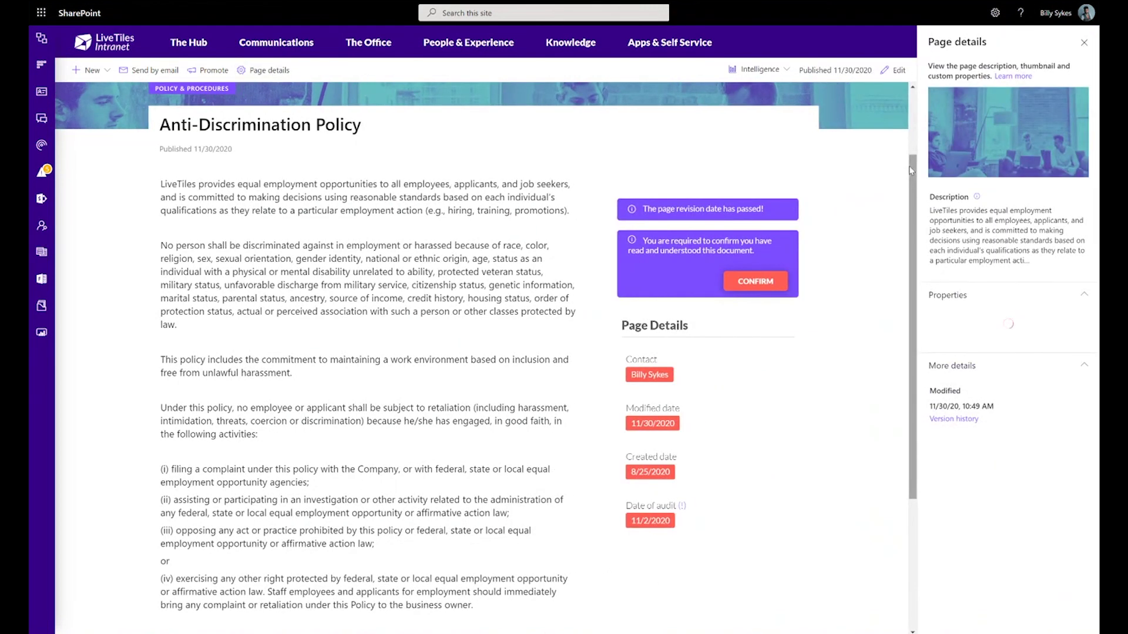
scroll(1046, 338, "down", 3)
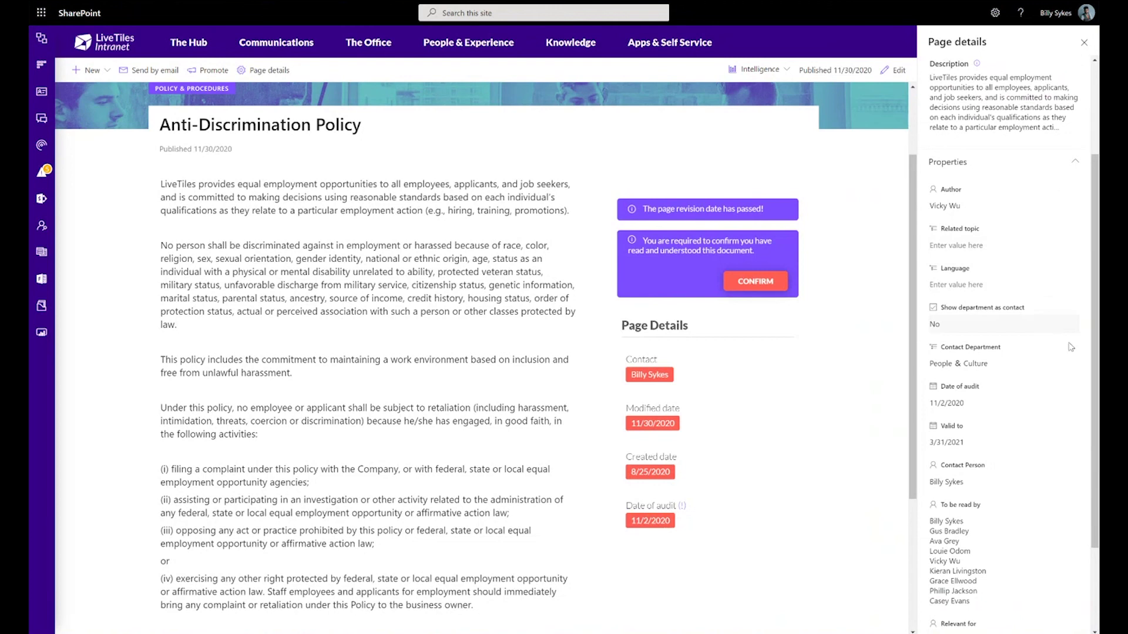
scroll(1041, 358, "down", 2)
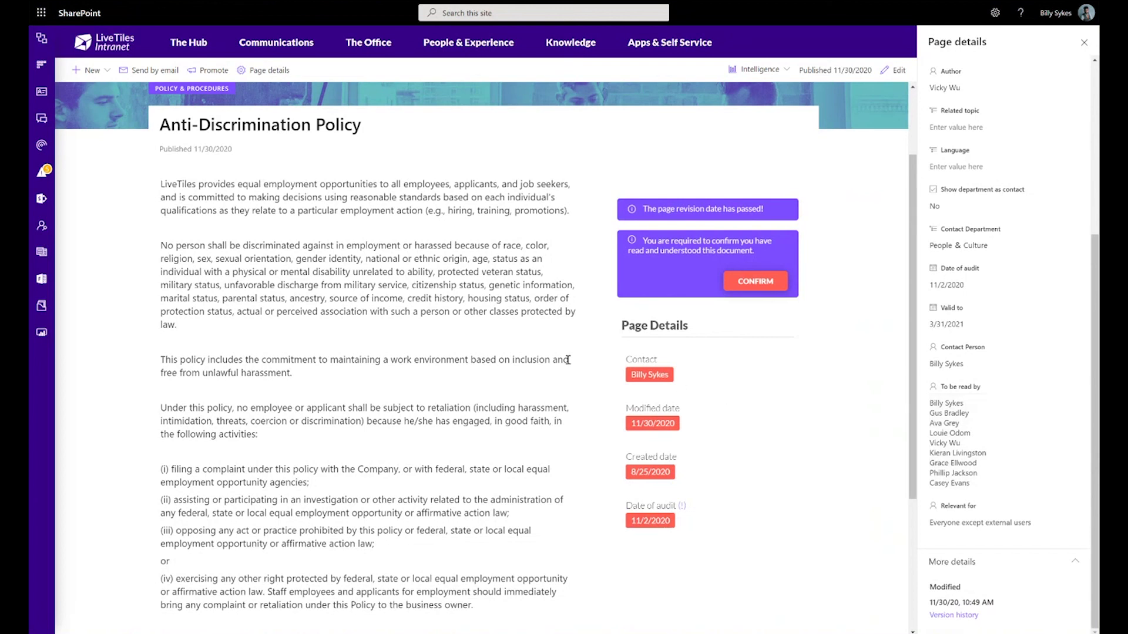
scroll(569, 362, "down", 3)
scroll(569, 363, "up", 5)
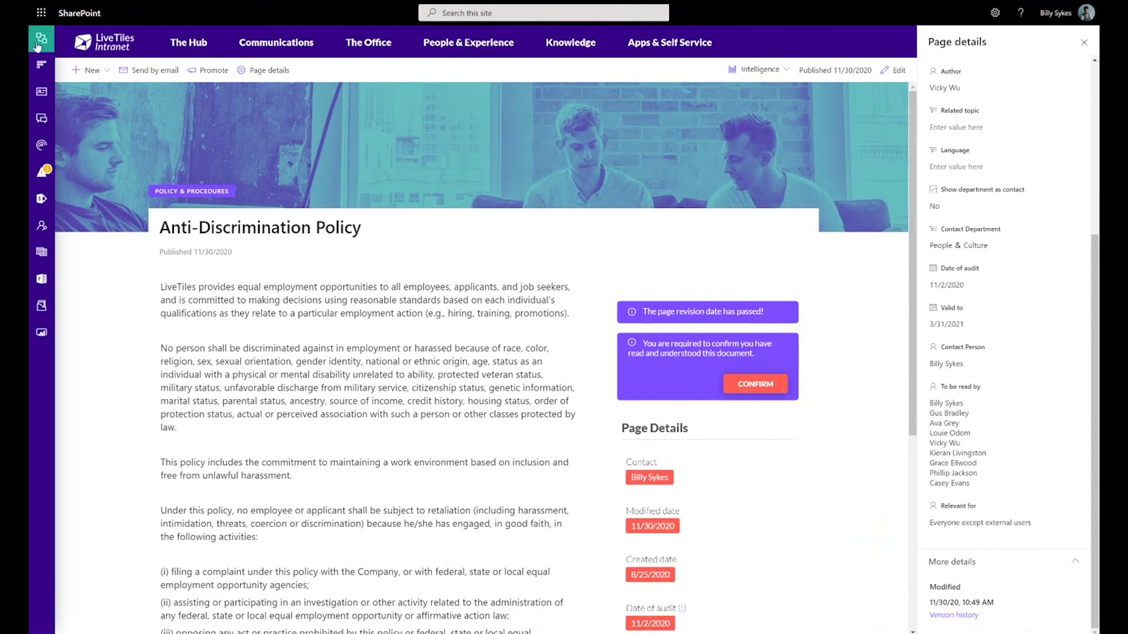
Step: Open Page Owners from the Service Menu and view the dashboard's edited pages, pages to review and pages for revision
left_click(41, 66)
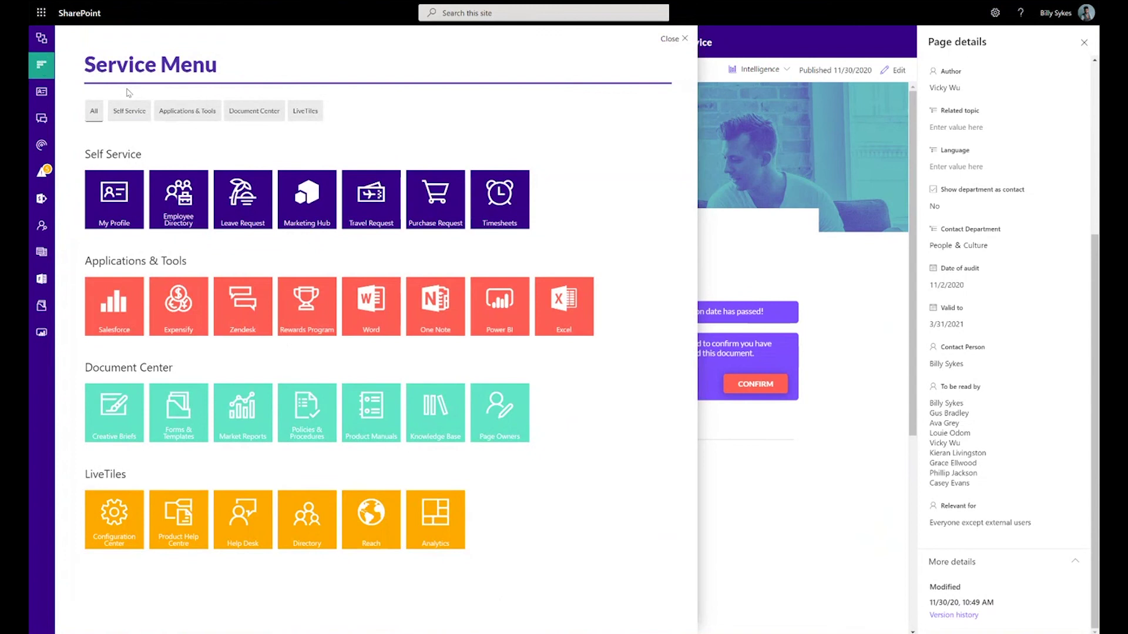
left_click(493, 414)
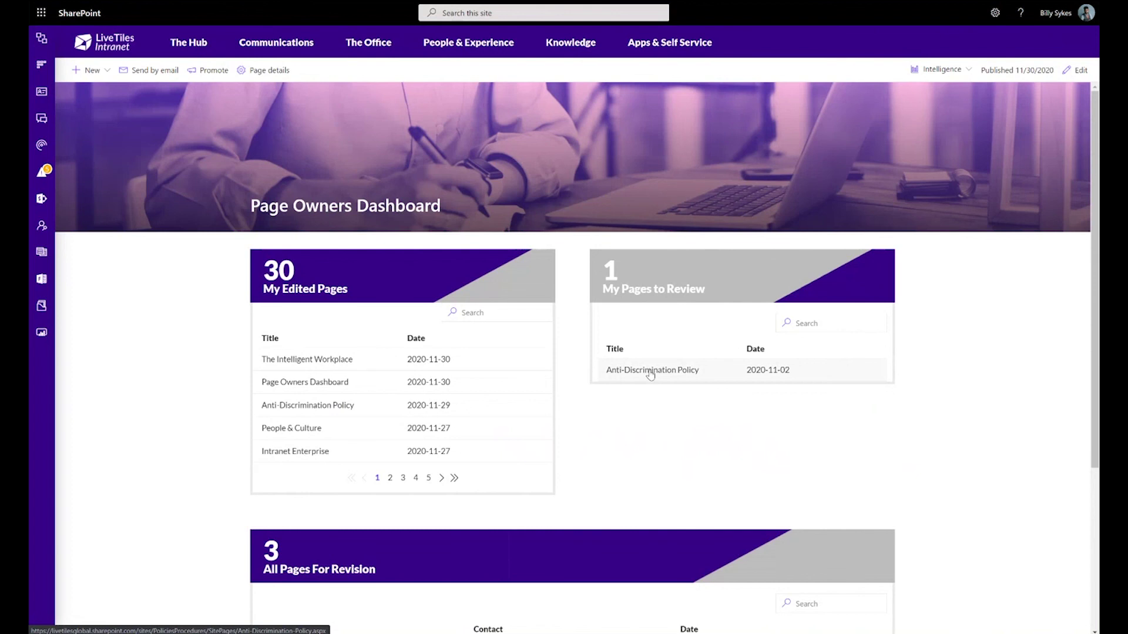
scroll(231, 324, "down", 2)
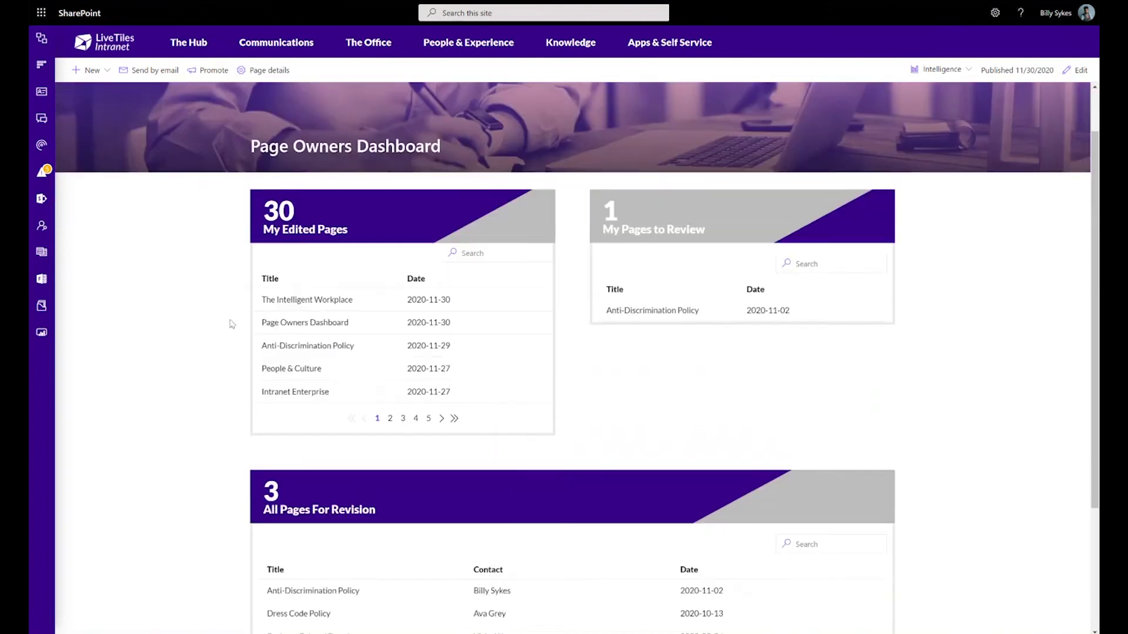
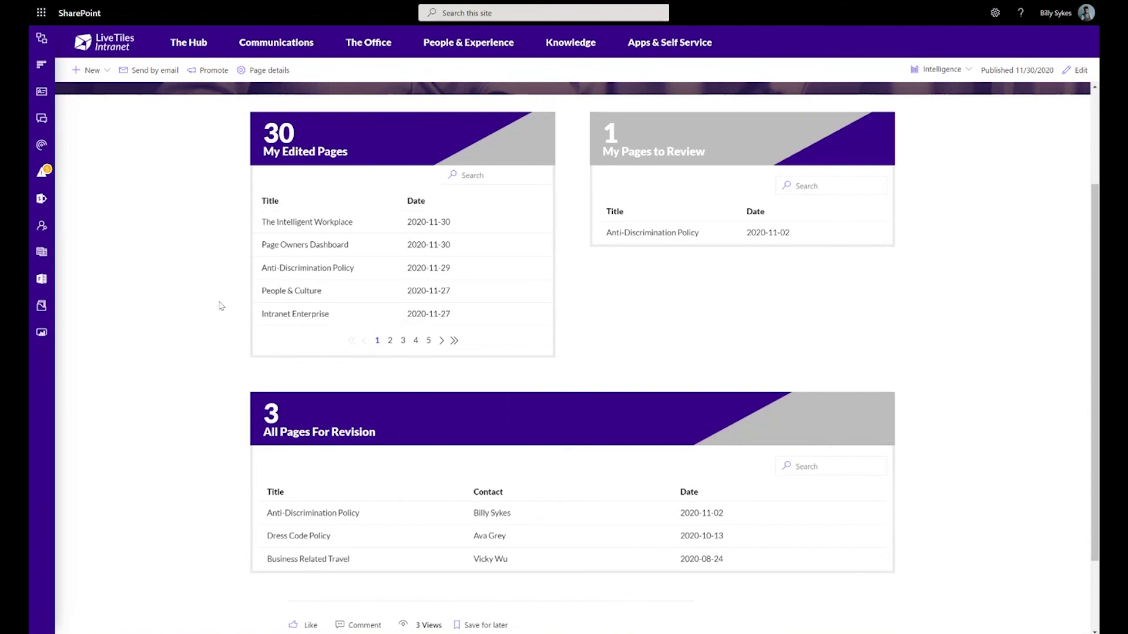
scroll(243, 336, "up", 3)
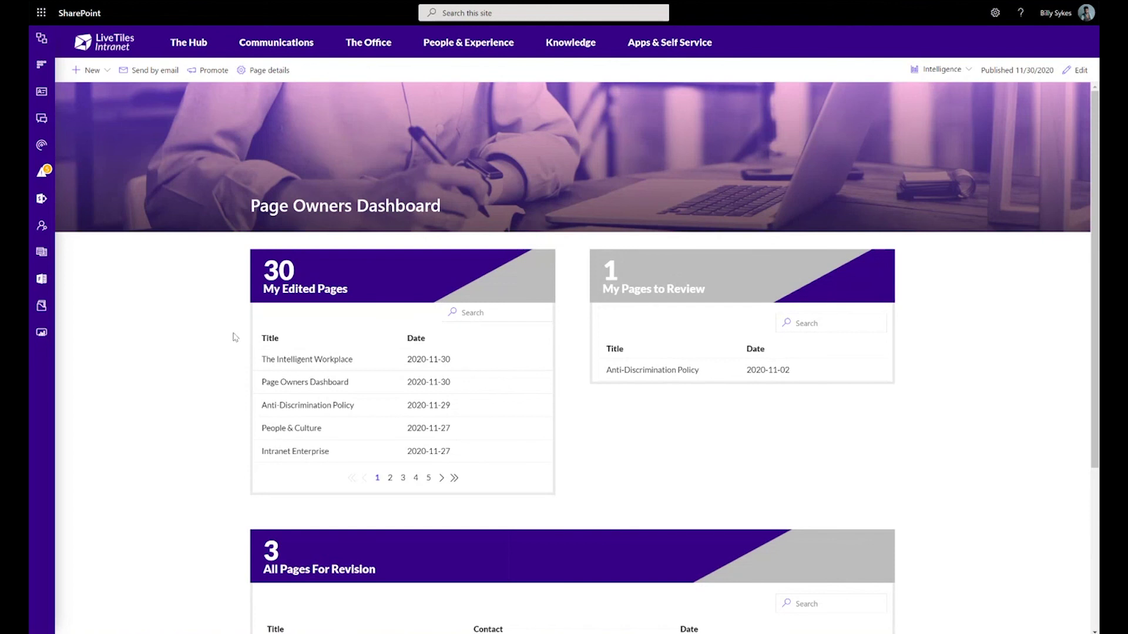
Step: Open Workspaces, expand the LiveTiles Labs and LiveTiles Website Team details, and sort the workspaces by title in descending order
left_click(261, 47)
left_click(46, 202)
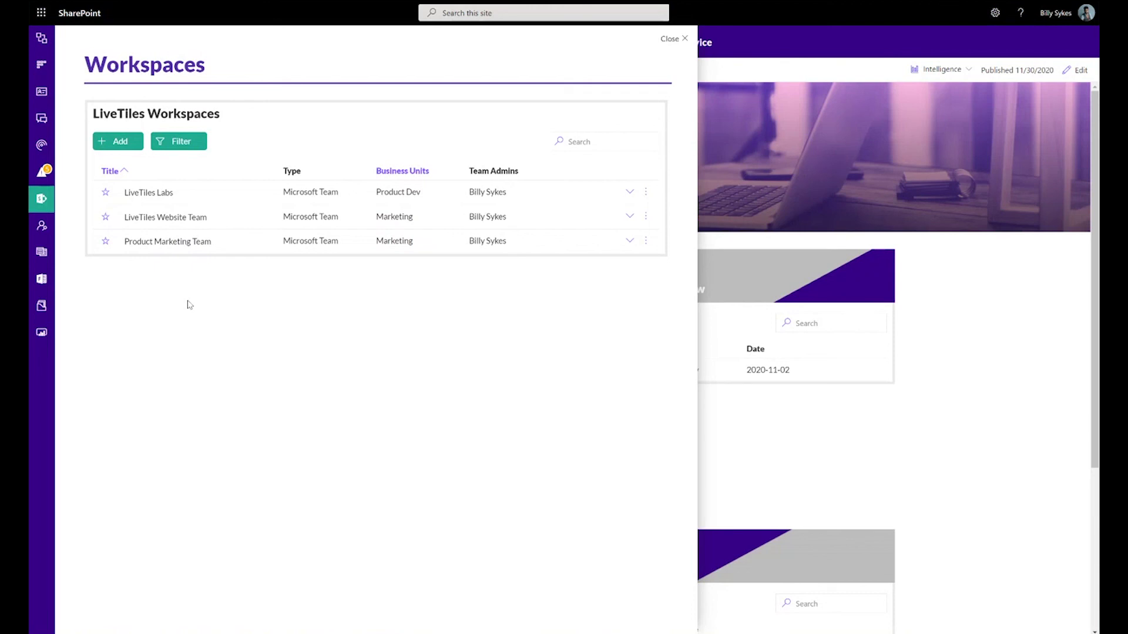
left_click(629, 192)
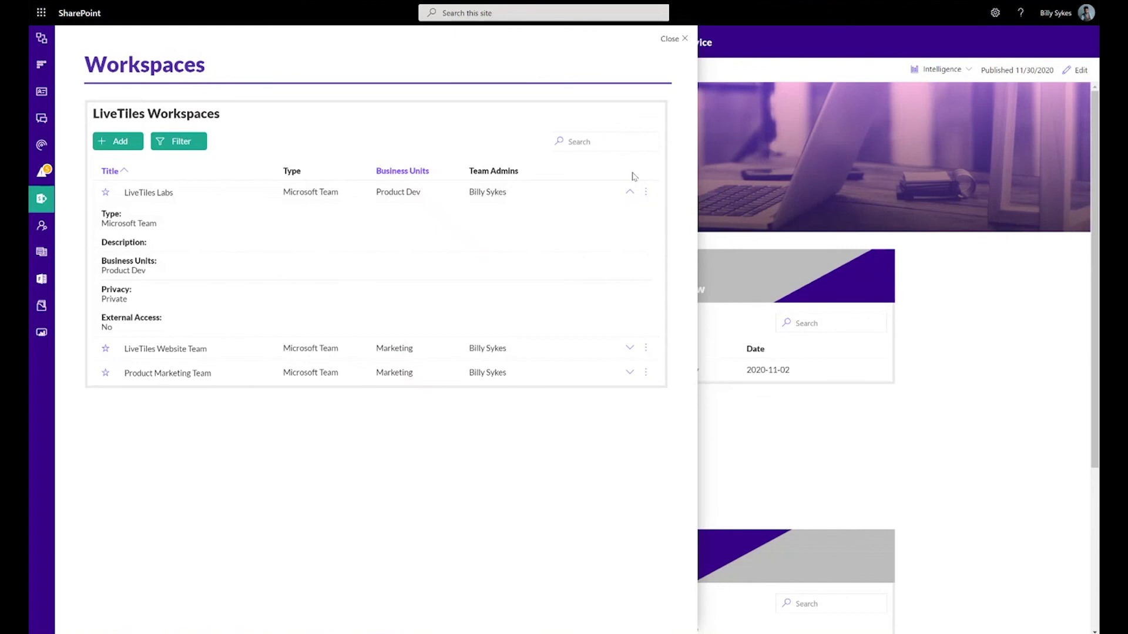
left_click(629, 350)
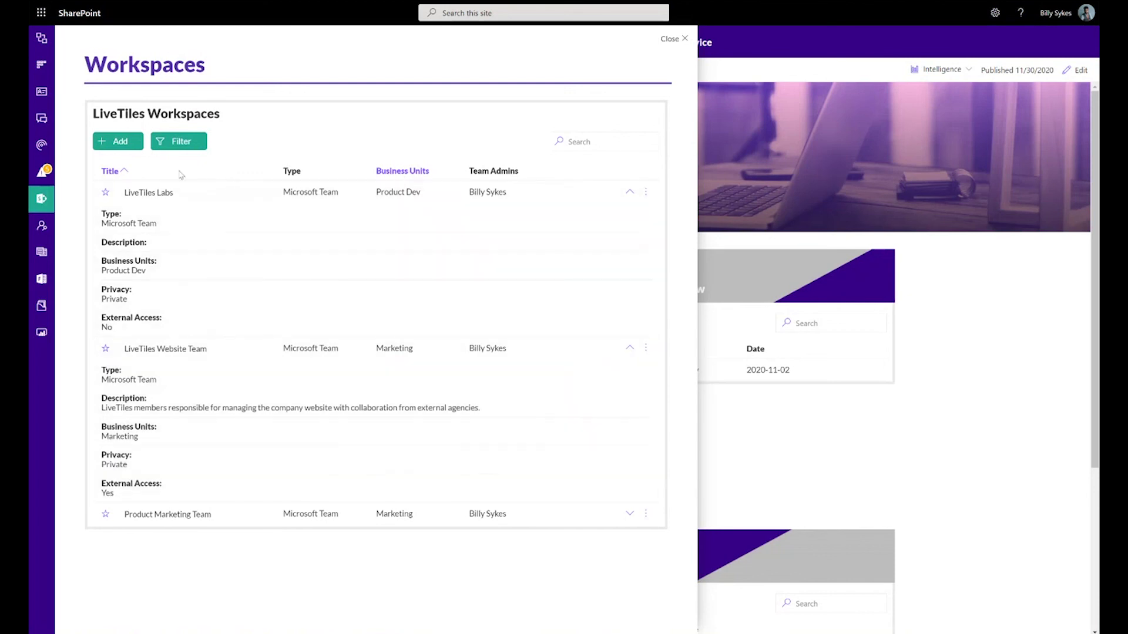
left_click(124, 172)
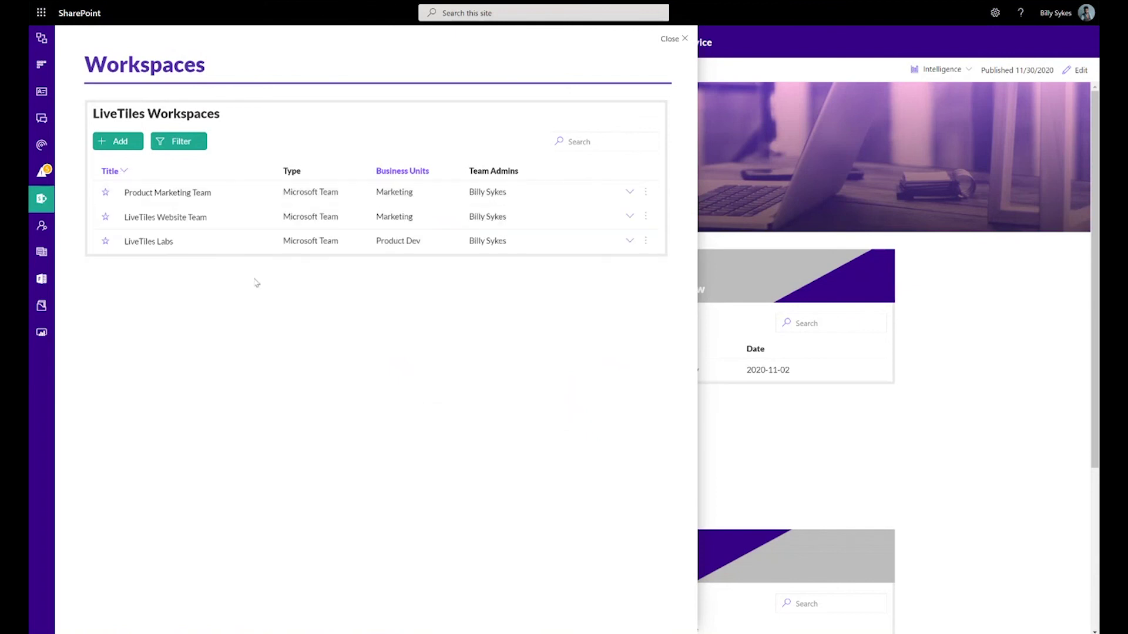
Step: Start a new Project Site workspace, fill in its metadata including the privacy setting, and continue to the roles
left_click(119, 144)
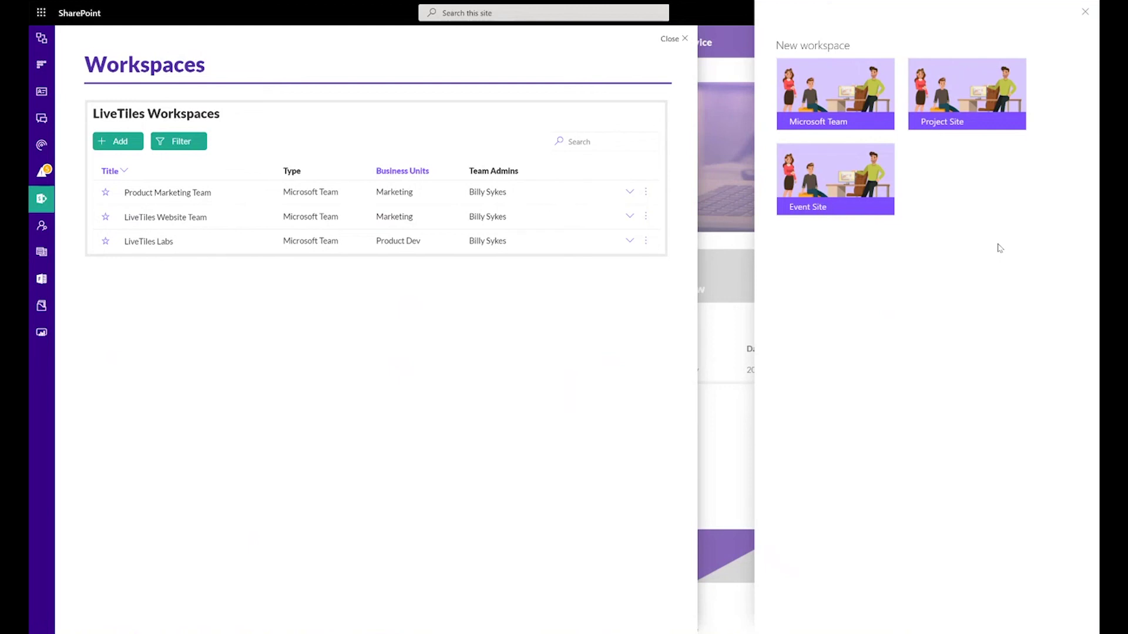
left_click(937, 123)
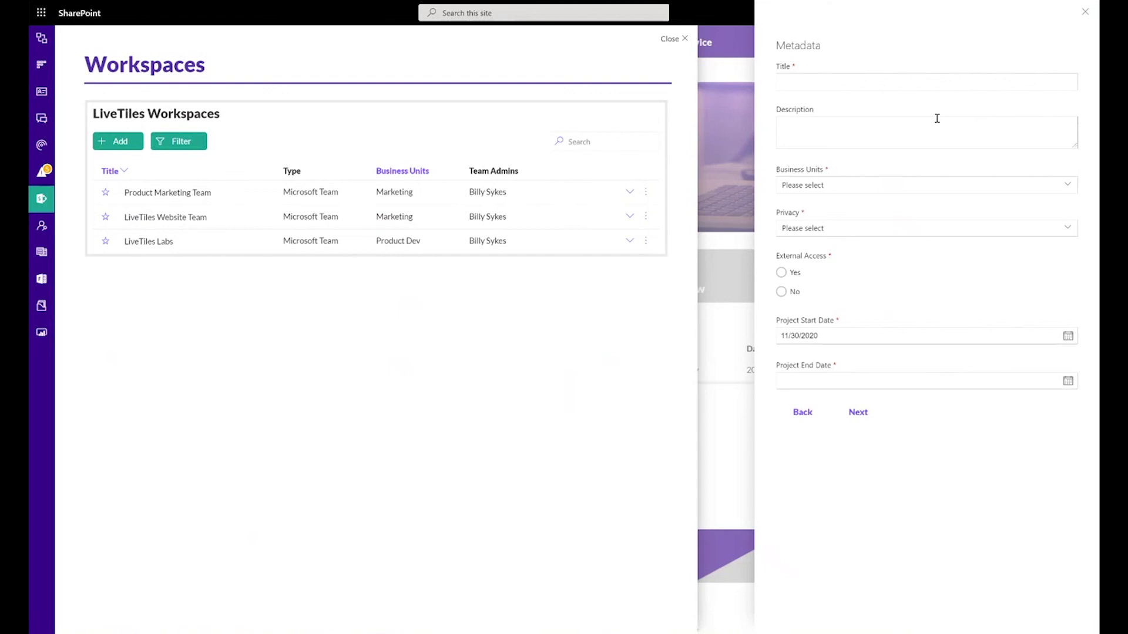
left_click(838, 229)
left_click(901, 308)
left_click(863, 414)
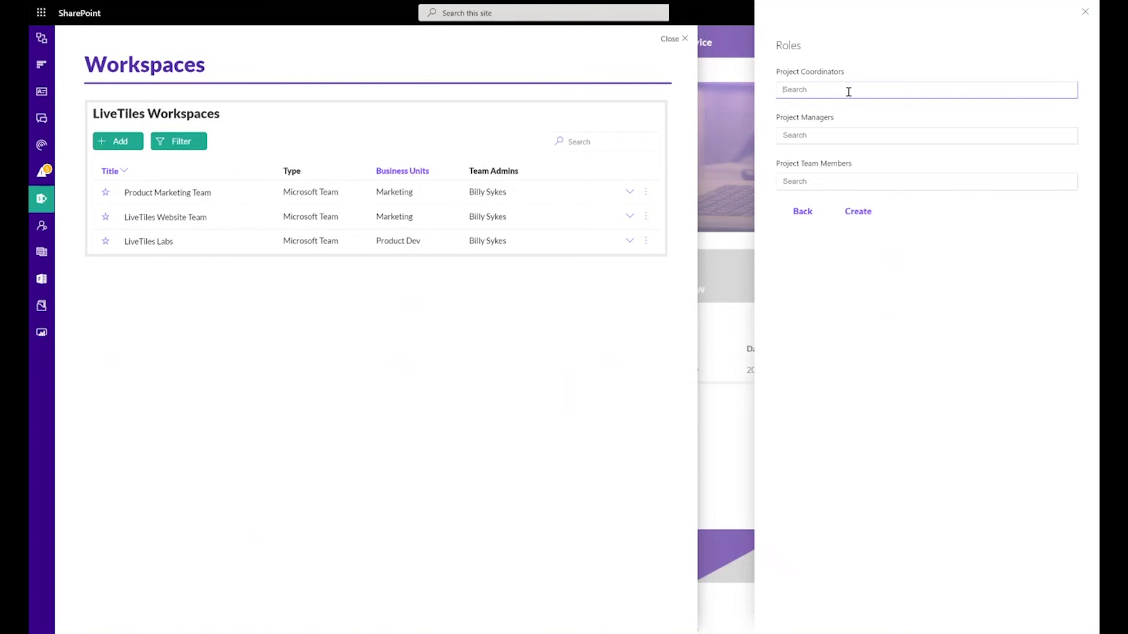
Step: Search for a colleague by first name for the Project Managers role and select the suggested person
left_click(814, 135)
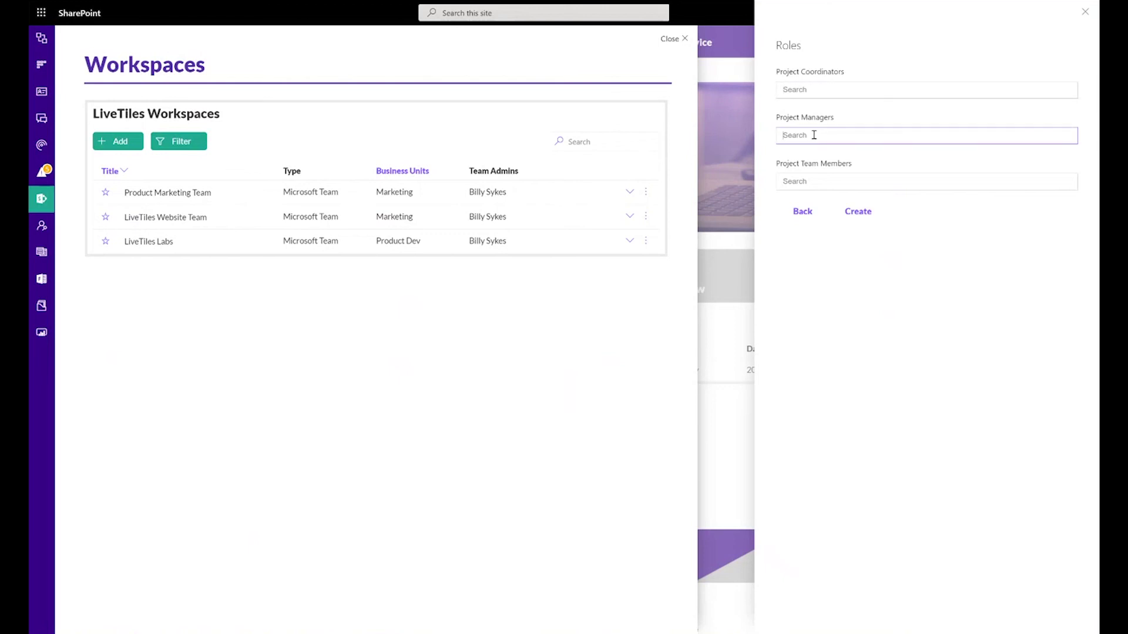
type("ava")
left_click(823, 160)
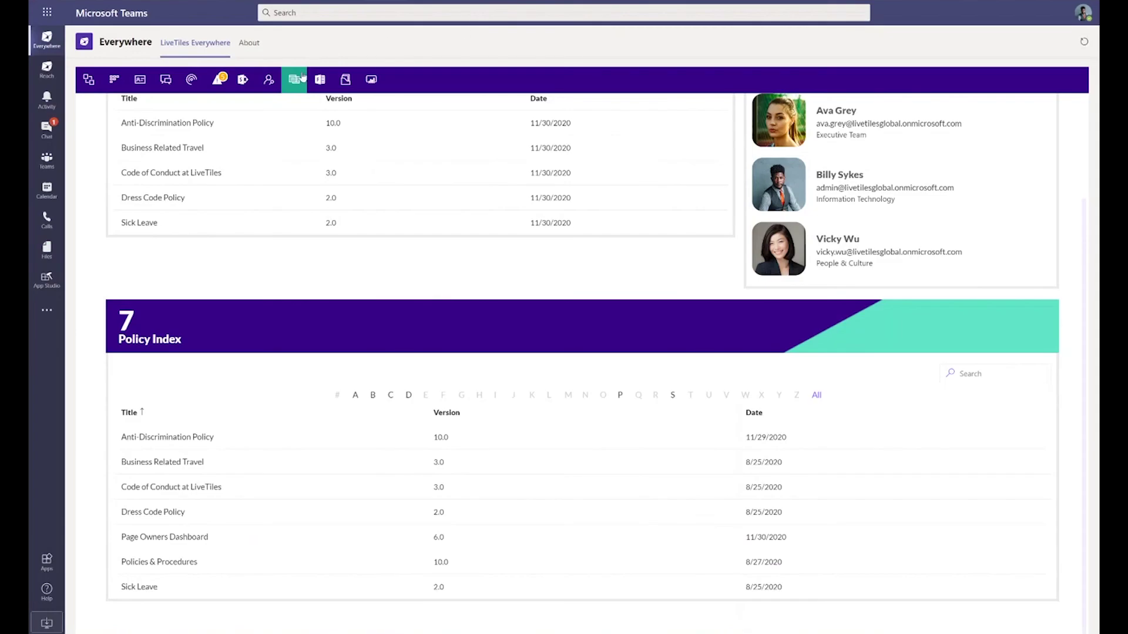
Step: Switch to Microsoft Teams to open Workspaces in LiveTiles Everywhere, and return to the SharePoint intranet's home page to view its upper sections
left_click(240, 81)
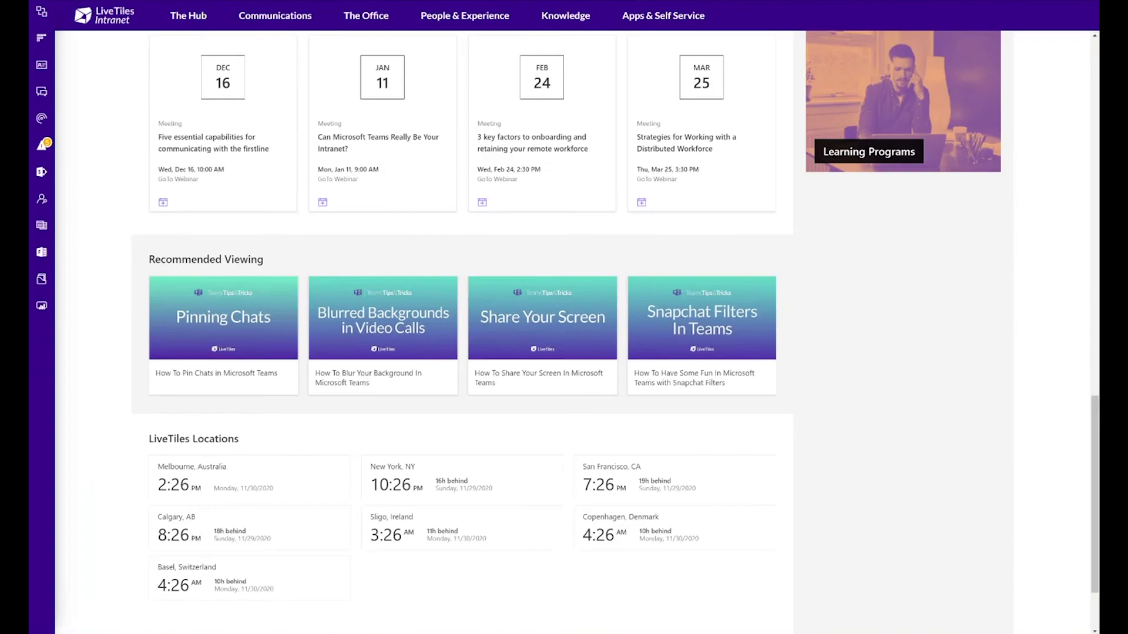
scroll(128, 302, "up", 8)
scroll(128, 302, "up", 10)
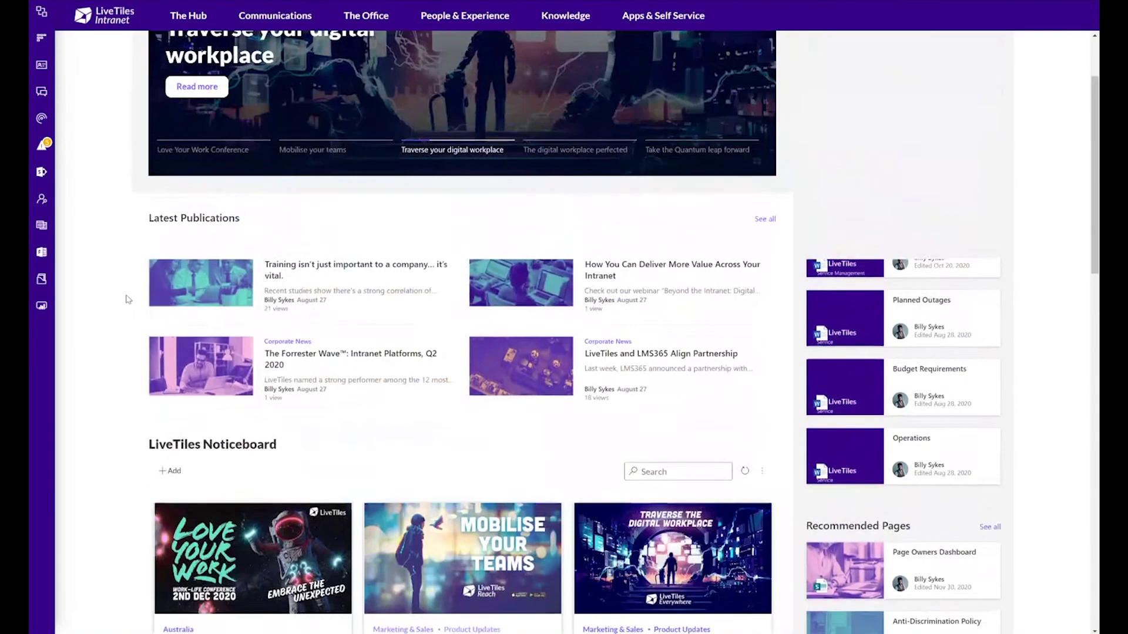